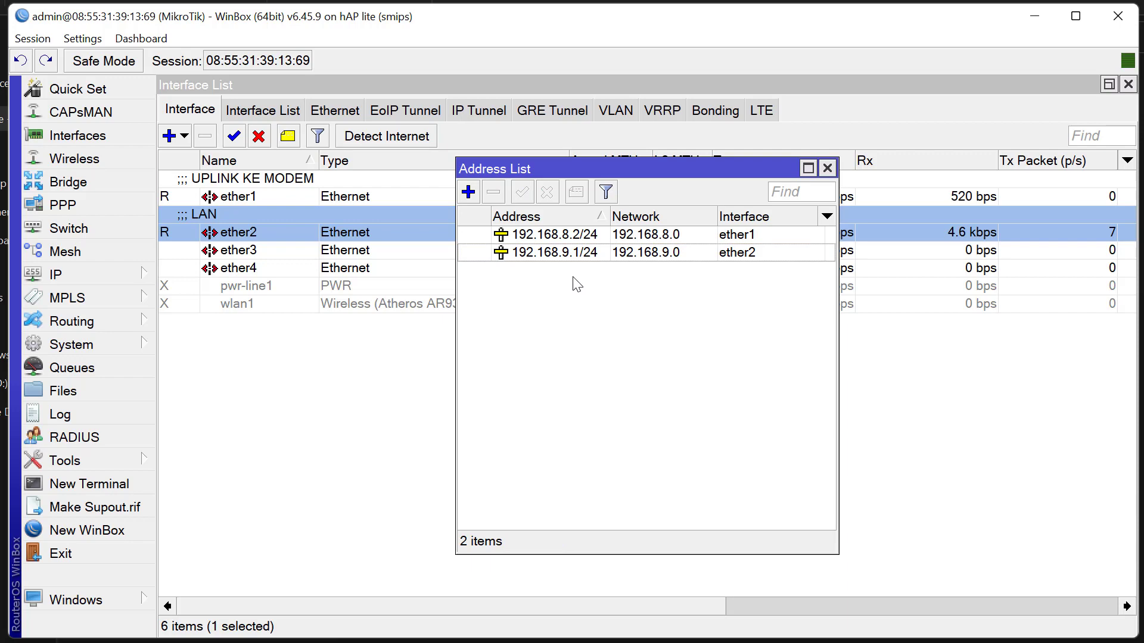
Check the planned modem, router and DHCP server addresses on the IP address slide of the PowerPoint topology slide show, and return to WinBox
left_click(676, 642)
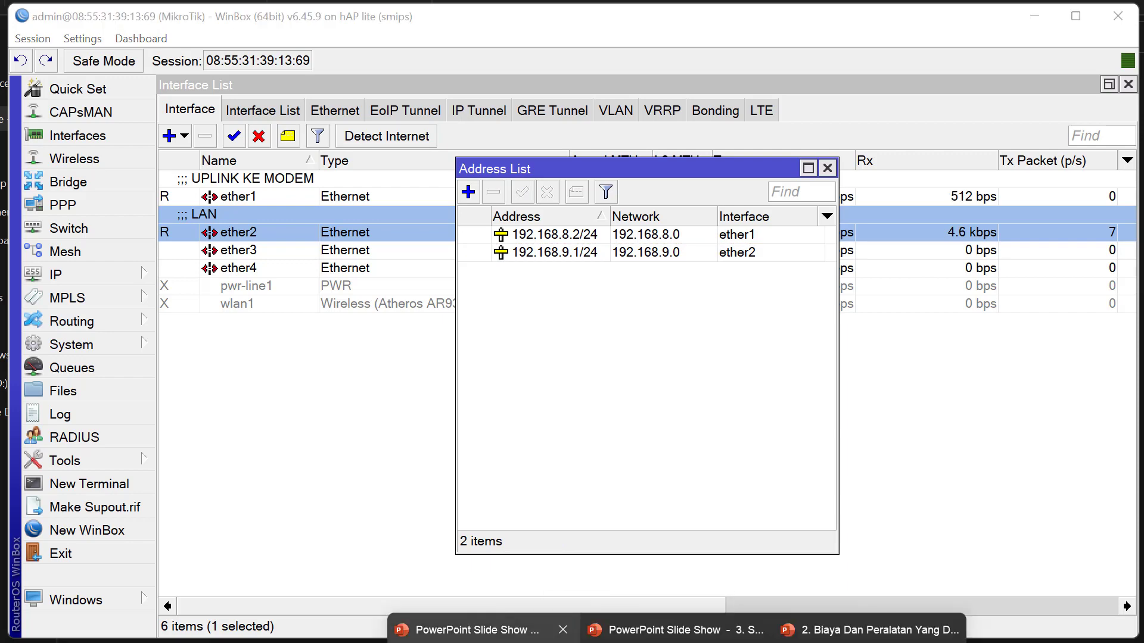
left_click(519, 631)
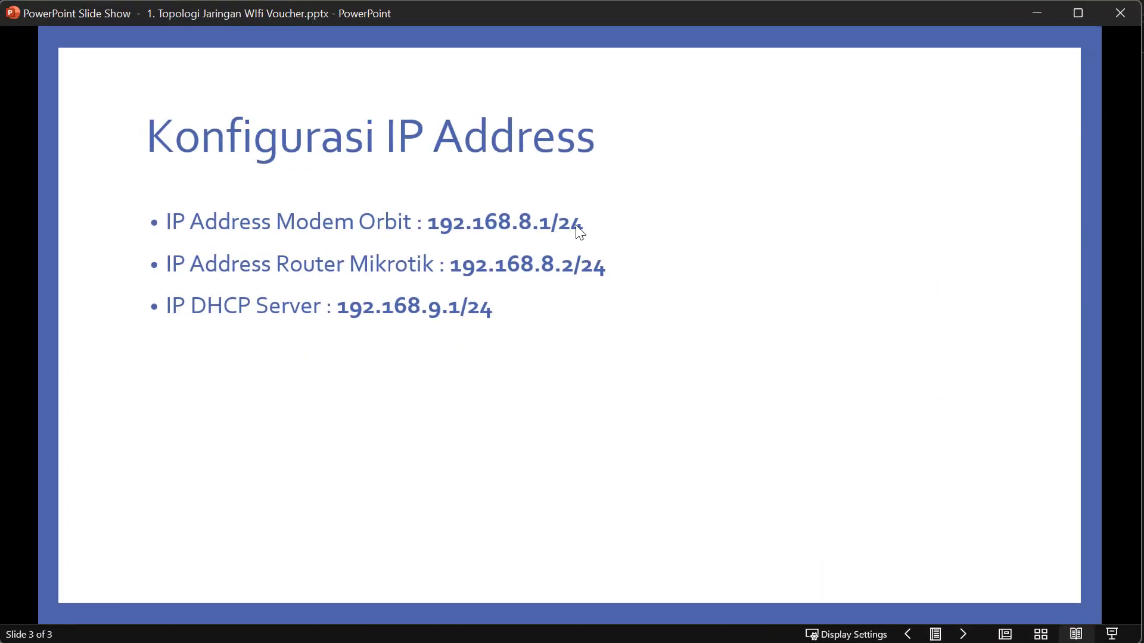
left_click(1044, 14)
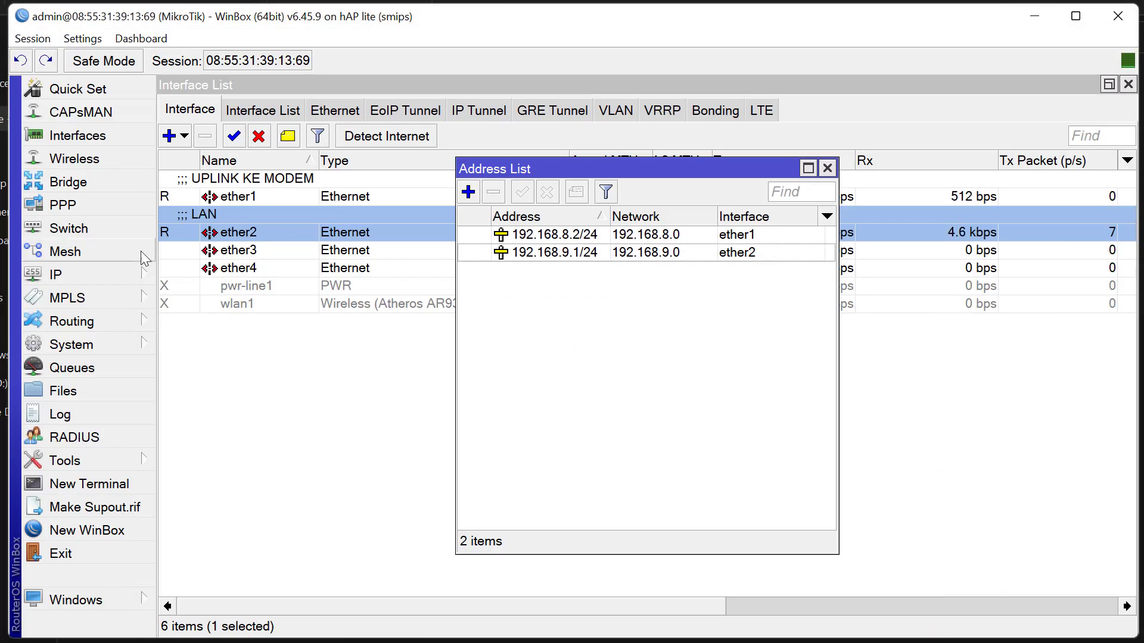
Add a route for destination 0.0.0.0/0 with gateway 192.168.8.1, and close the route list
left_click(139, 274)
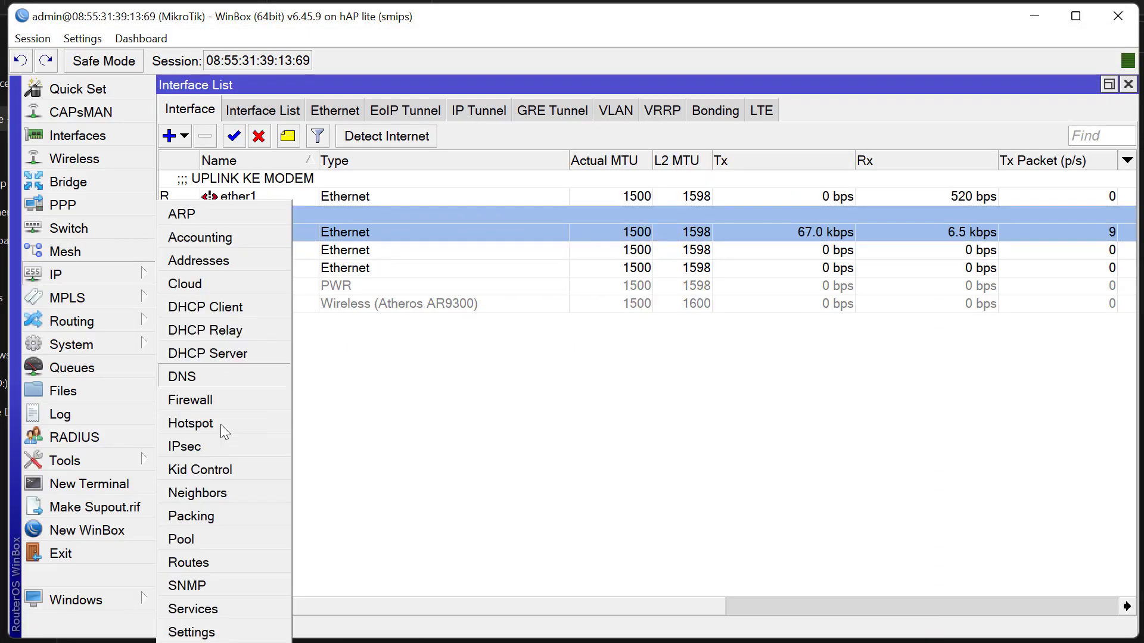
left_click(220, 563)
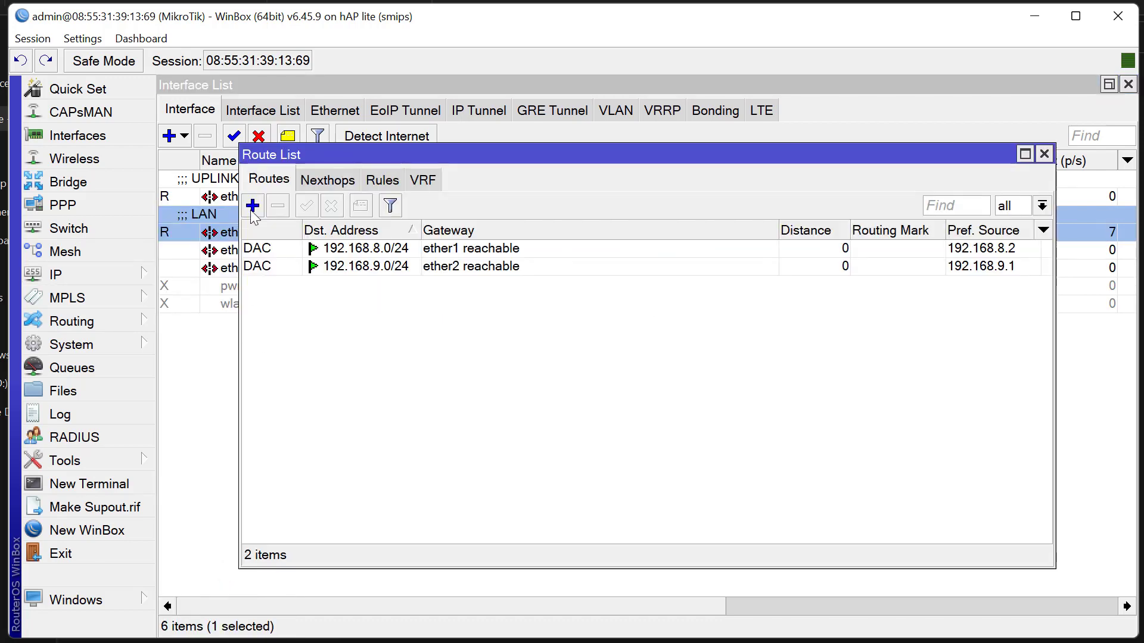
left_click(253, 205)
left_click(605, 256)
type("19")
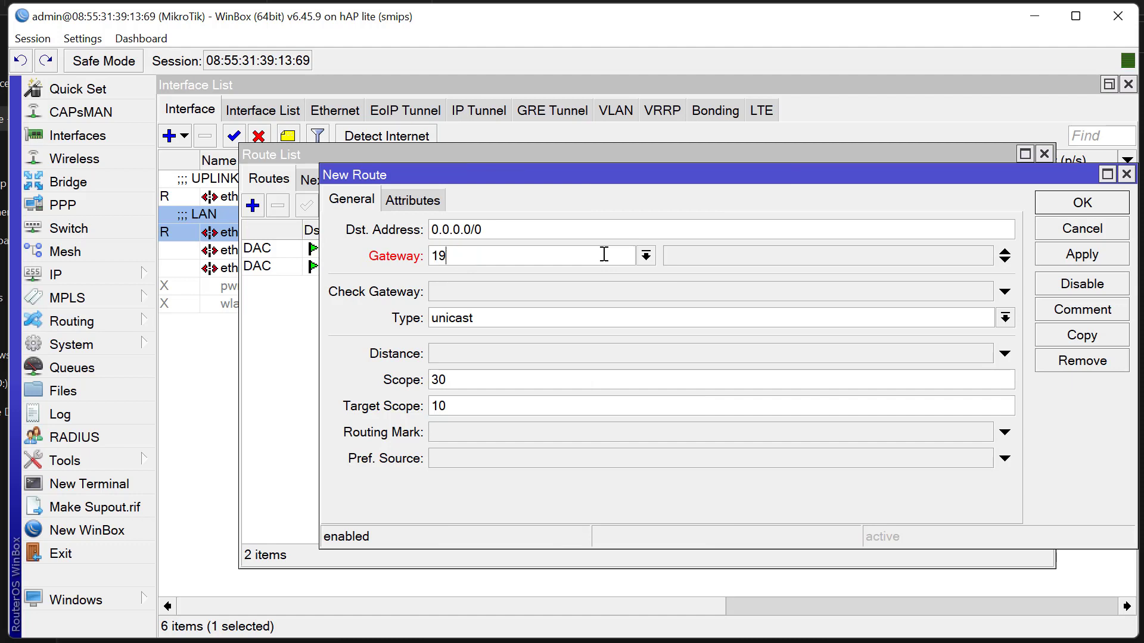
type("2.168.8.1")
key("ctrl+a")
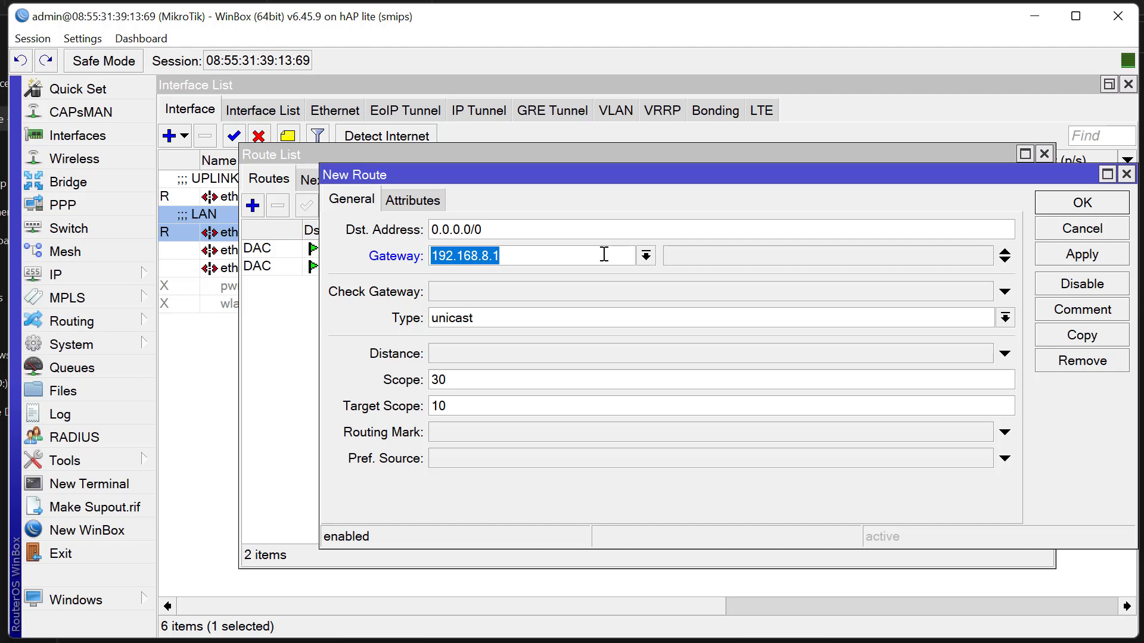
key("Return")
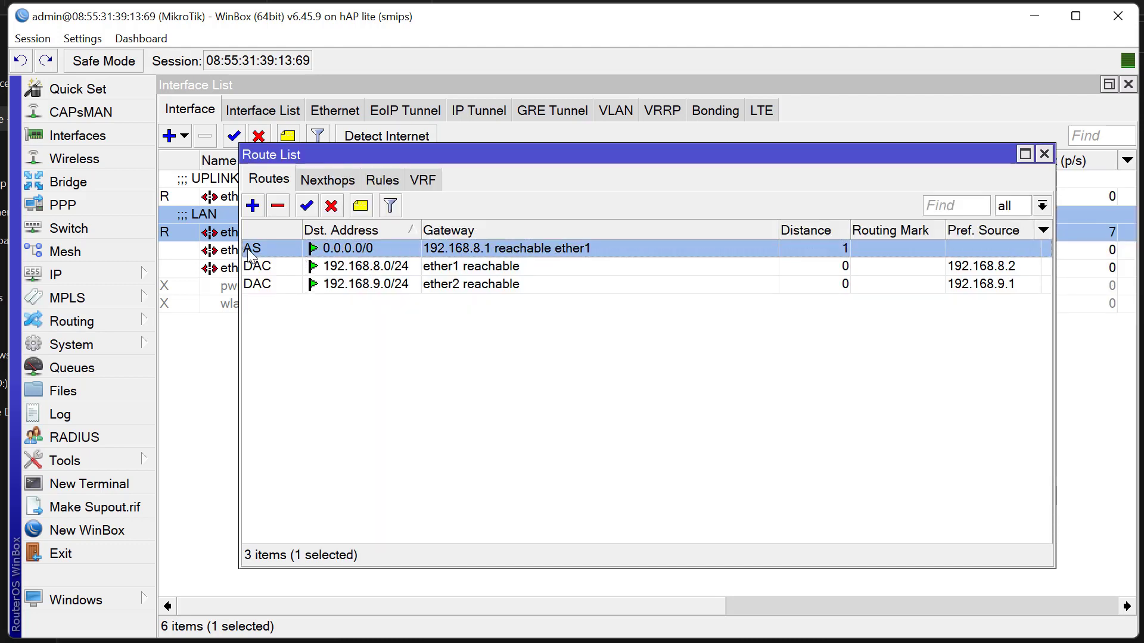
left_click(470, 306)
key("Down")
key("Up")
key("Down")
key("Escape")
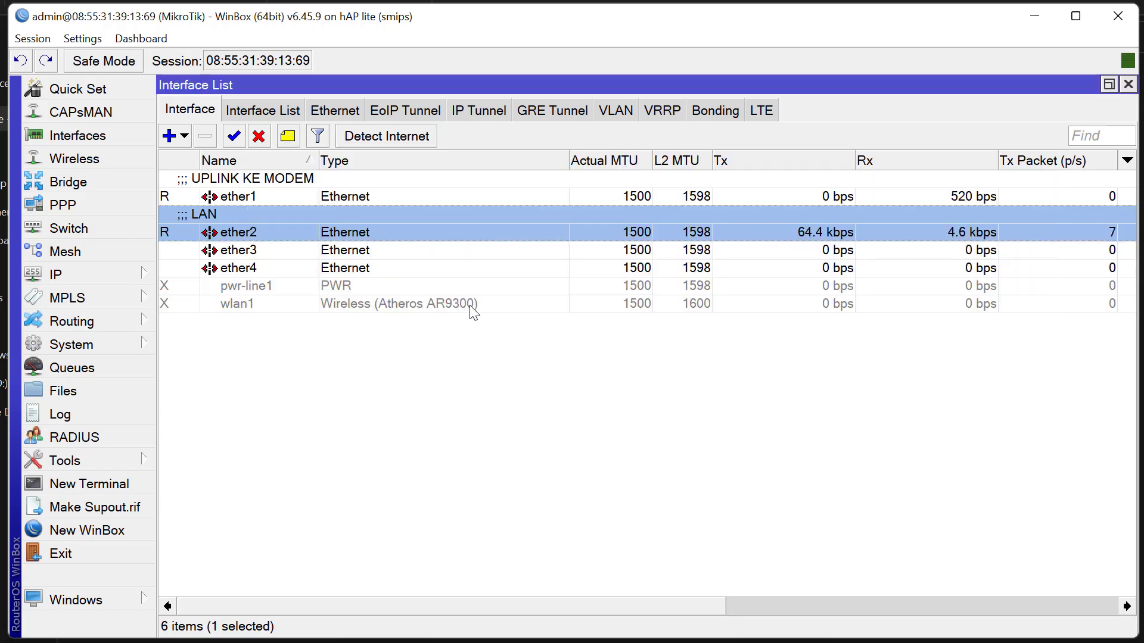
Create a new firewall NAT rule in the srcnat chain with ether1 as the outgoing interface
left_click(140, 274)
left_click(213, 402)
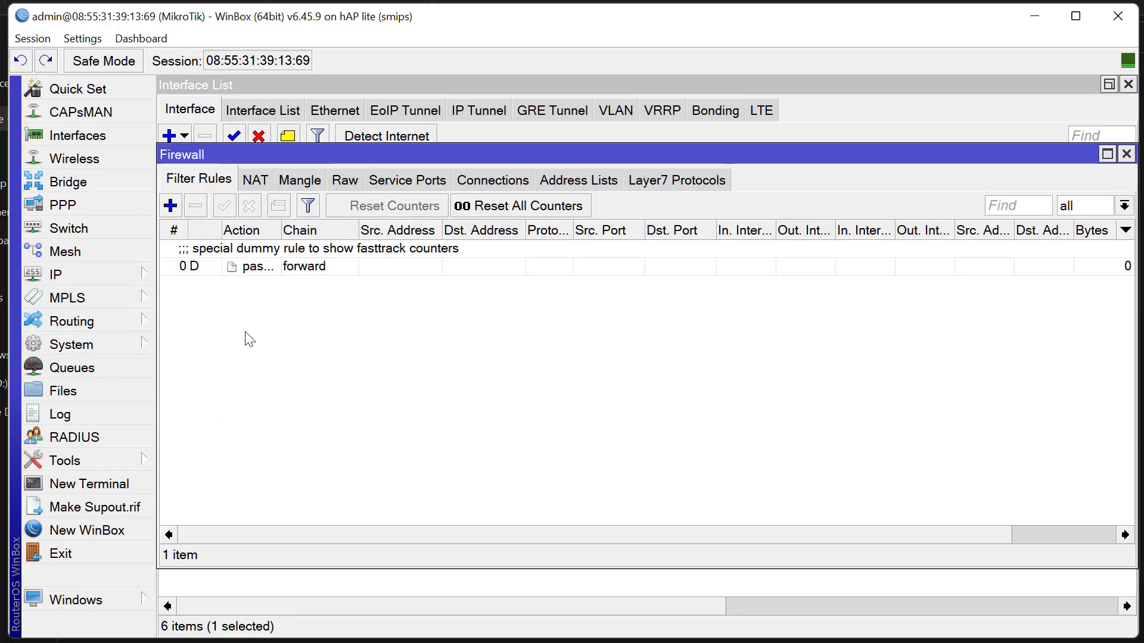
left_click(256, 182)
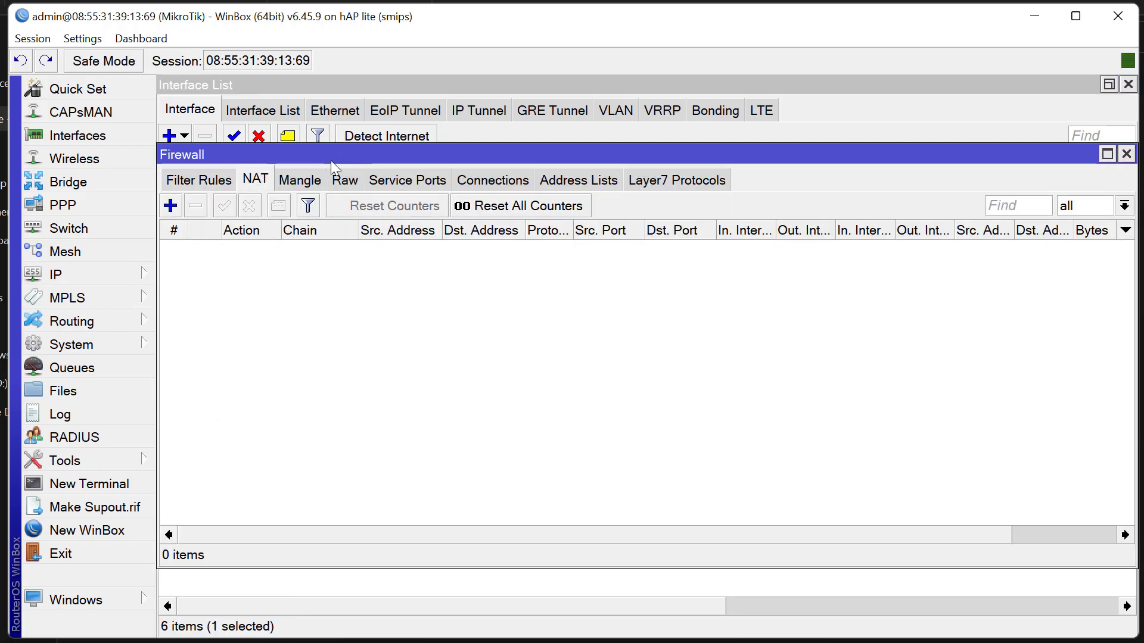
left_click_drag(330, 159, 342, 259)
left_click(180, 306)
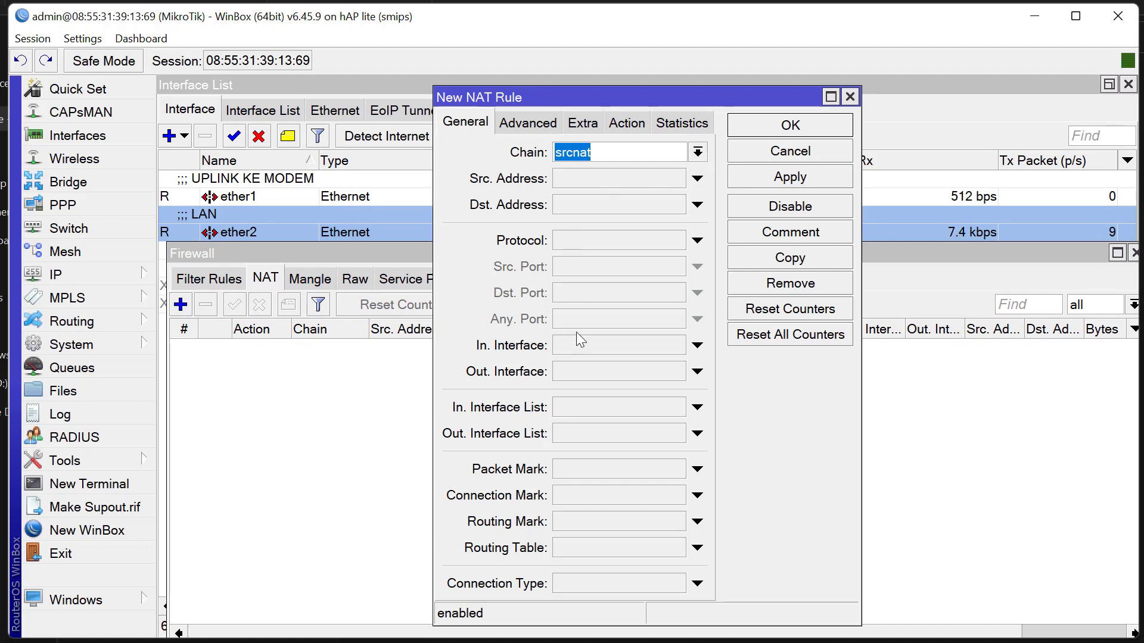
left_click(586, 373)
left_click(620, 373)
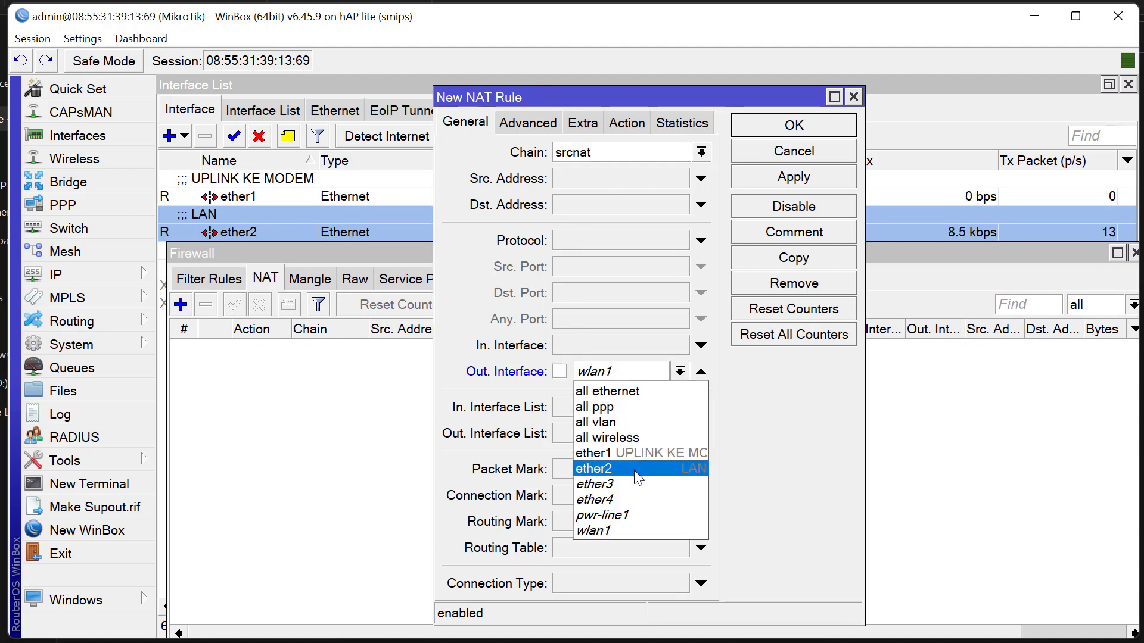
left_click(637, 454)
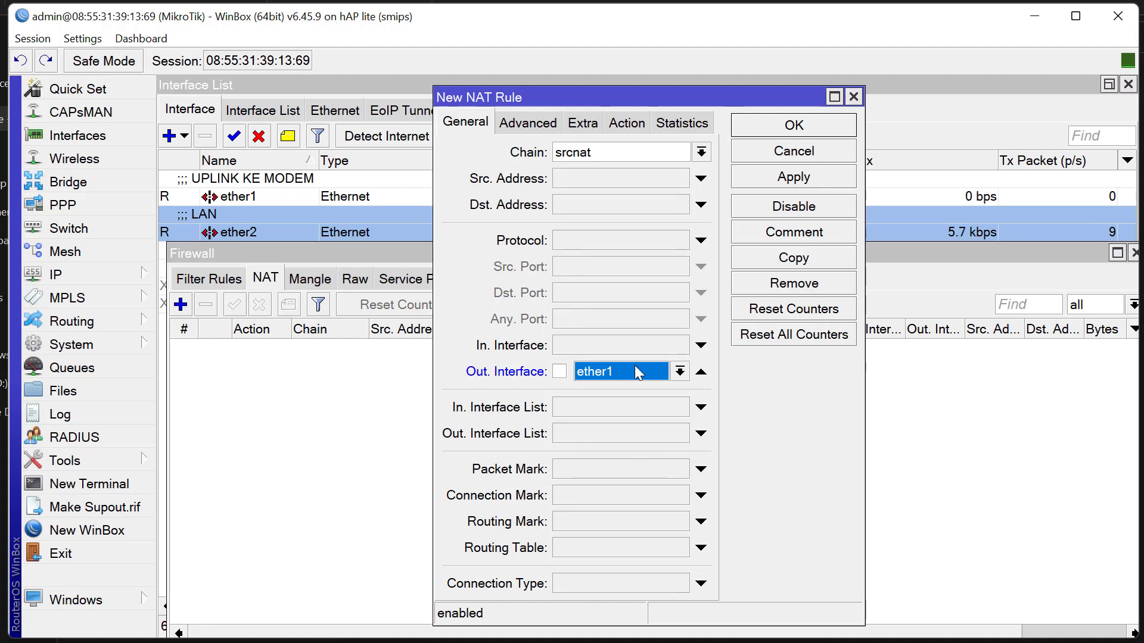
Set the NAT rule's action to masquerade, save the rule and close the firewall window
left_click(620, 123)
left_click(609, 155)
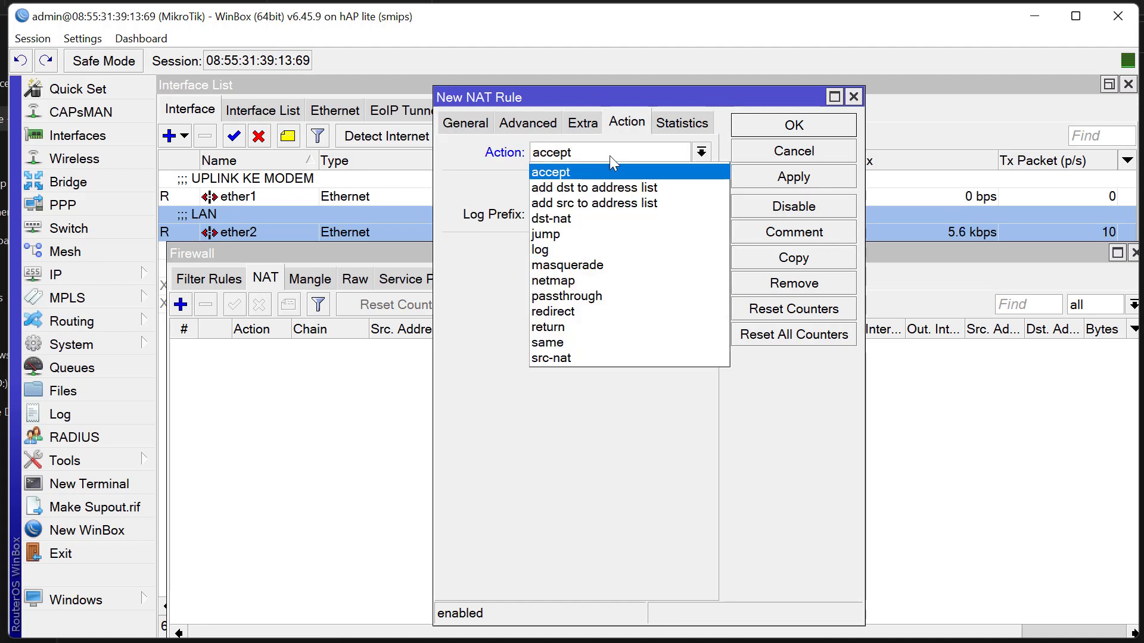
left_click(596, 266)
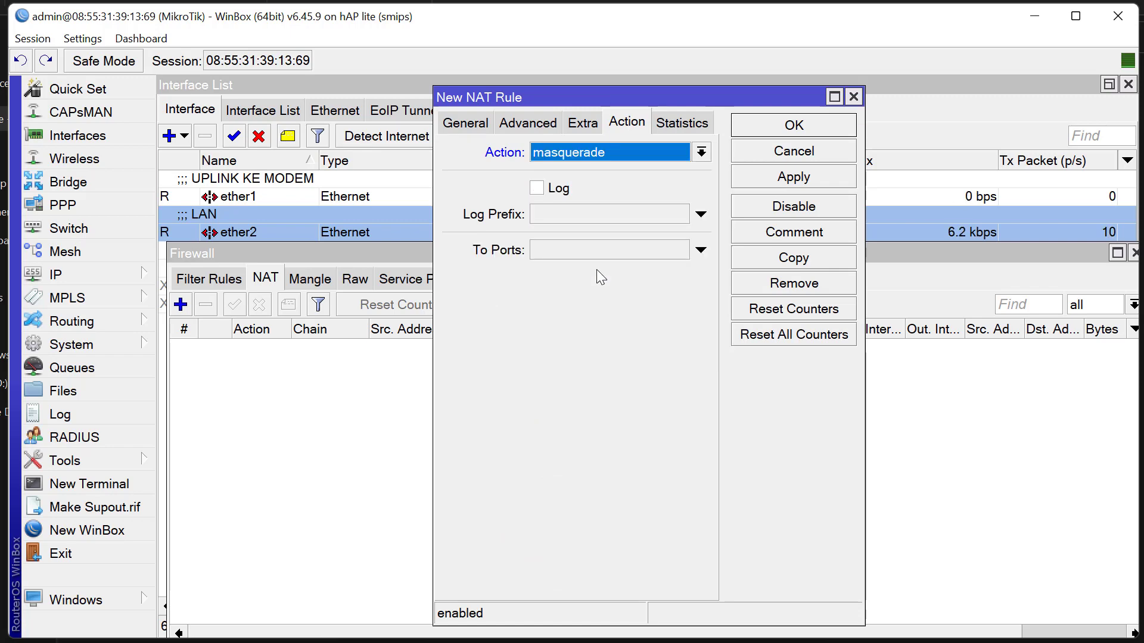
left_click(776, 179)
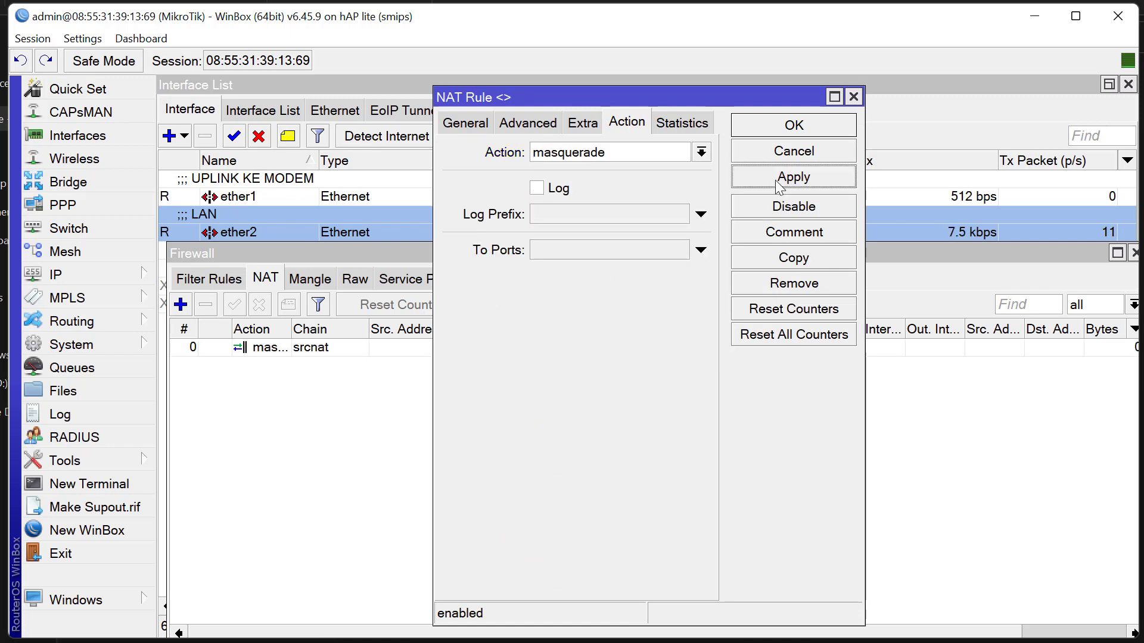
left_click(784, 128)
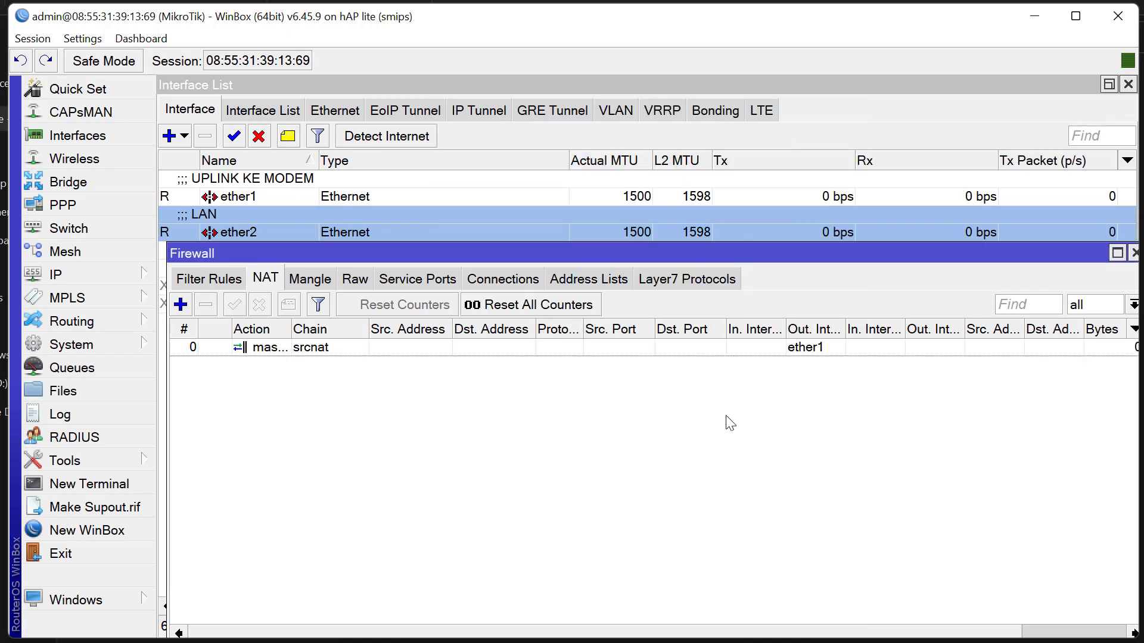
key("Escape")
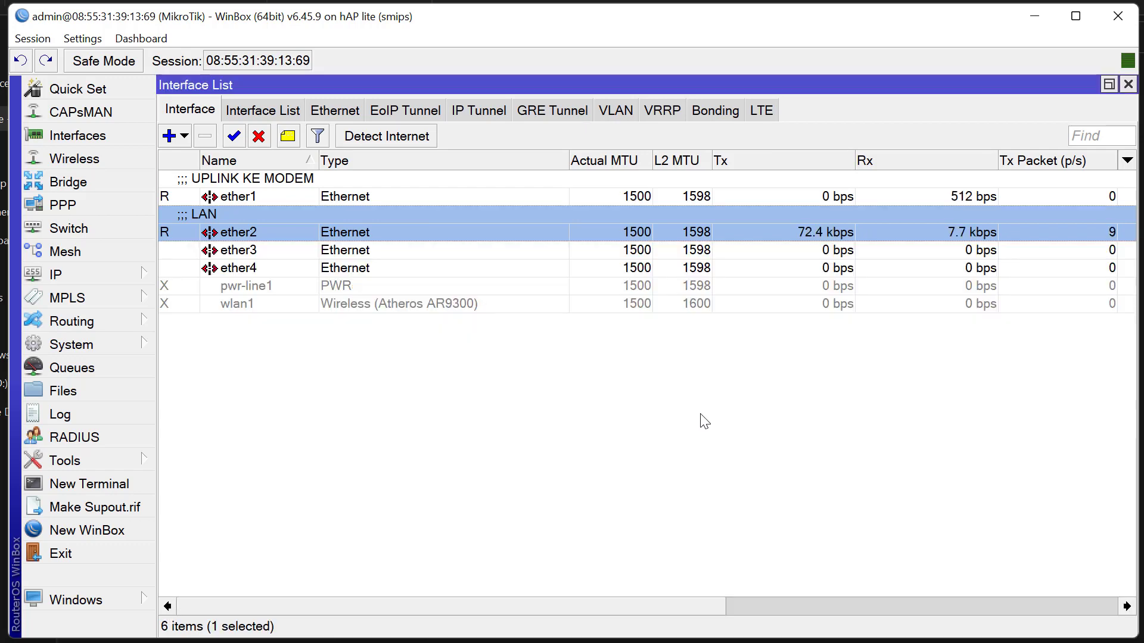
Enter 8.8.8.8 and 8.8.4.4 as the router's DNS servers
left_click(133, 274)
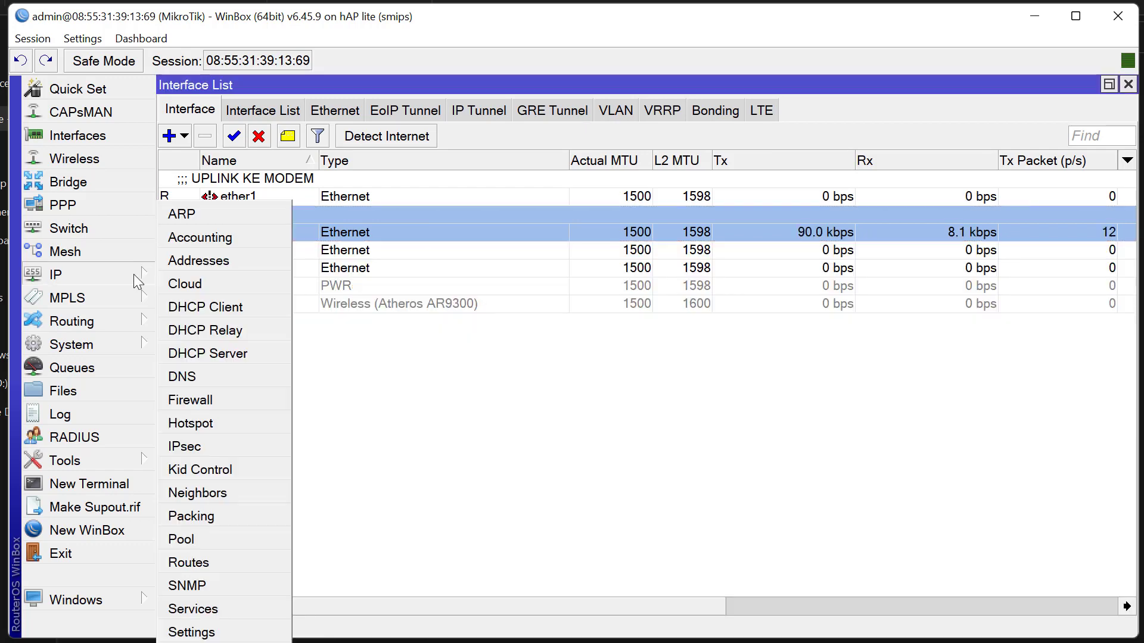
left_click(212, 378)
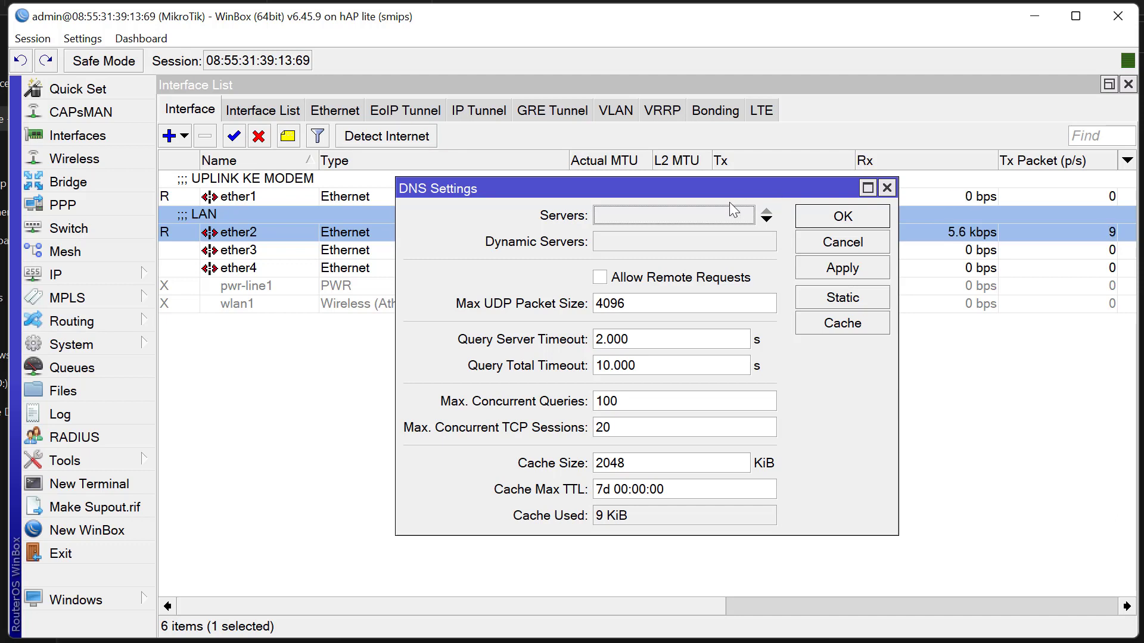
left_click(714, 212)
type("8.8.8.8")
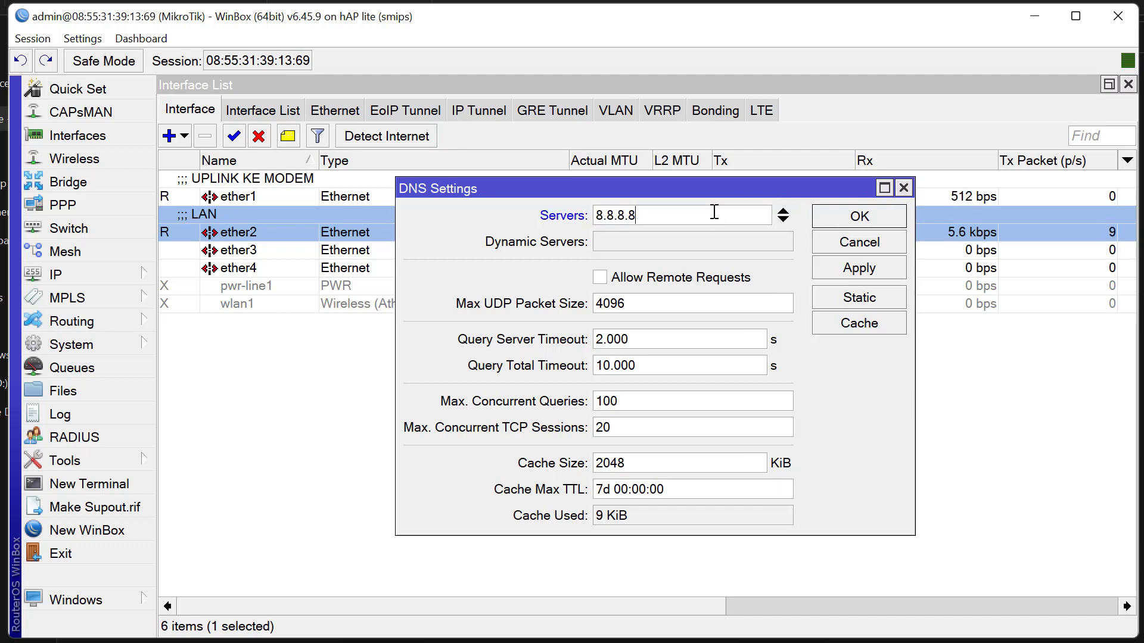
left_click(785, 223)
type("8")
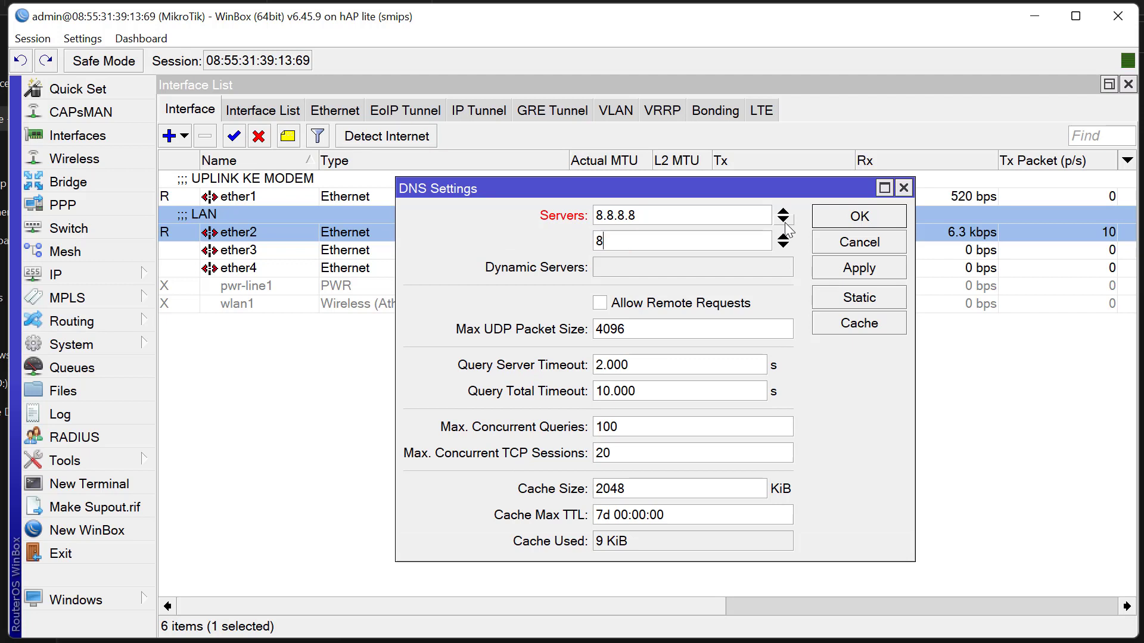
type(".8.4.4")
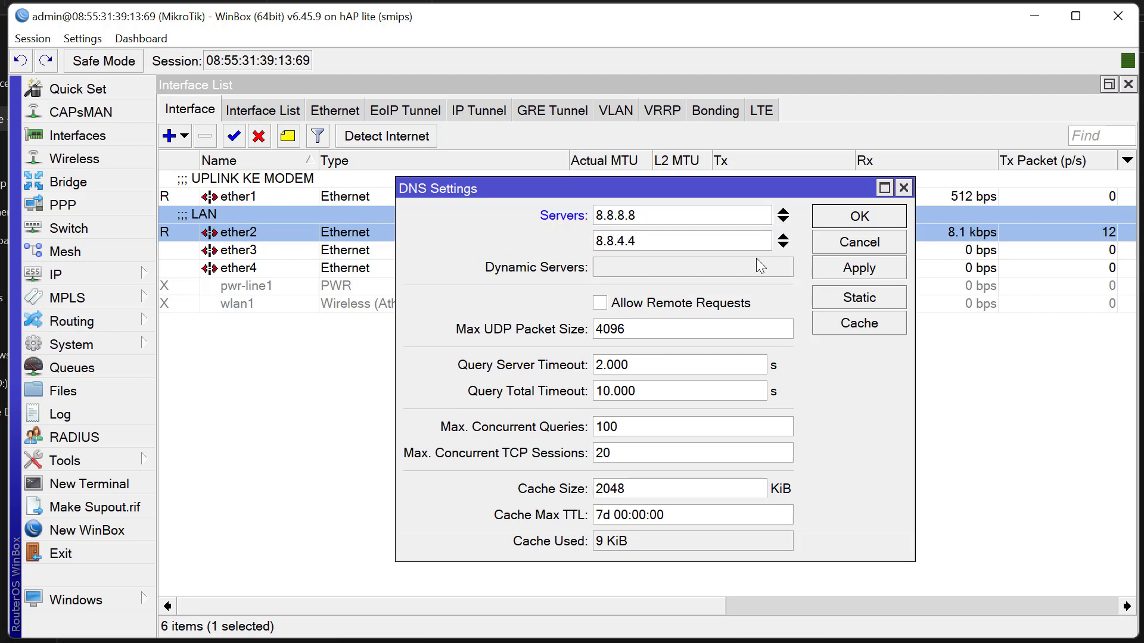
Allow remote DNS requests and save the DNS settings
left_click(739, 305)
left_click(837, 271)
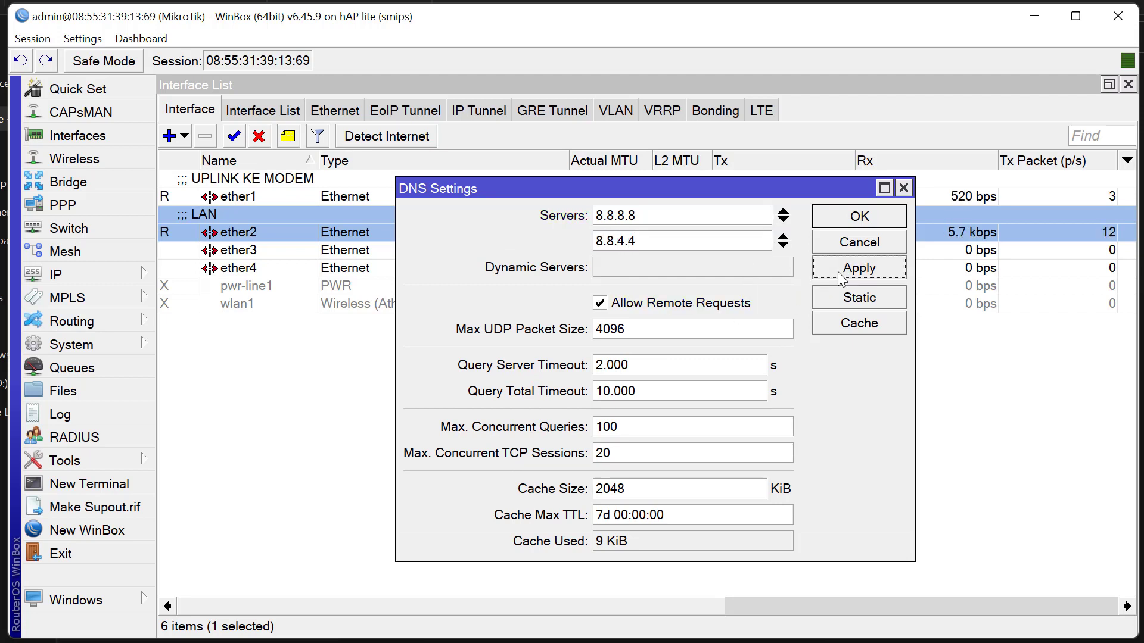
left_click(853, 219)
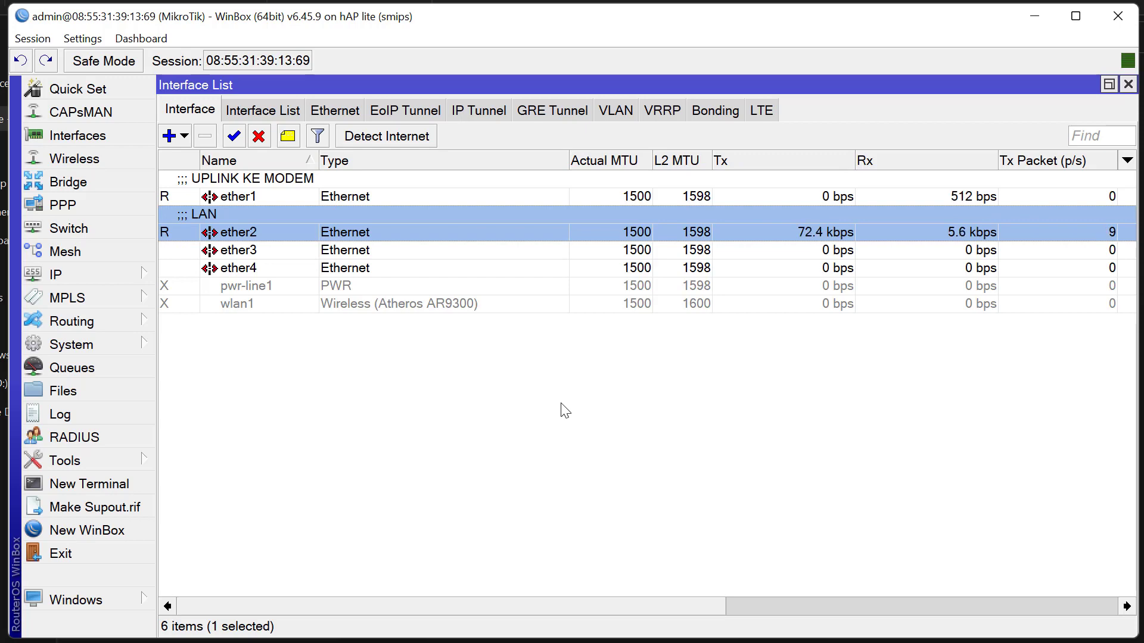
Ping 8.8.8.8 from the router to test its internet connection, and close the ping tool
left_click(118, 463)
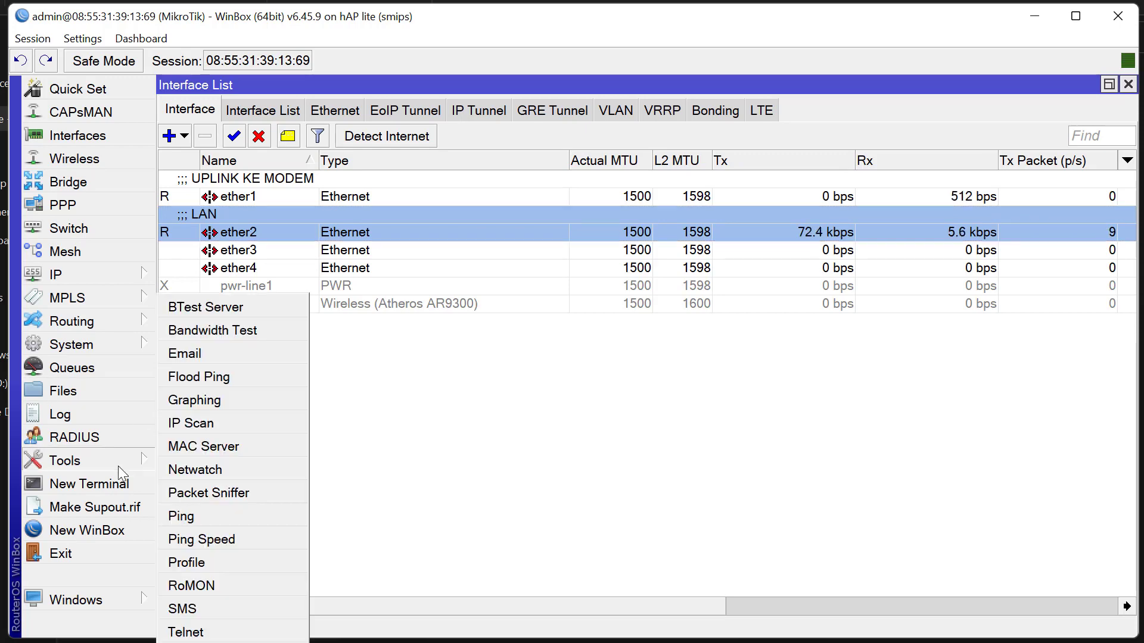
left_click(179, 516)
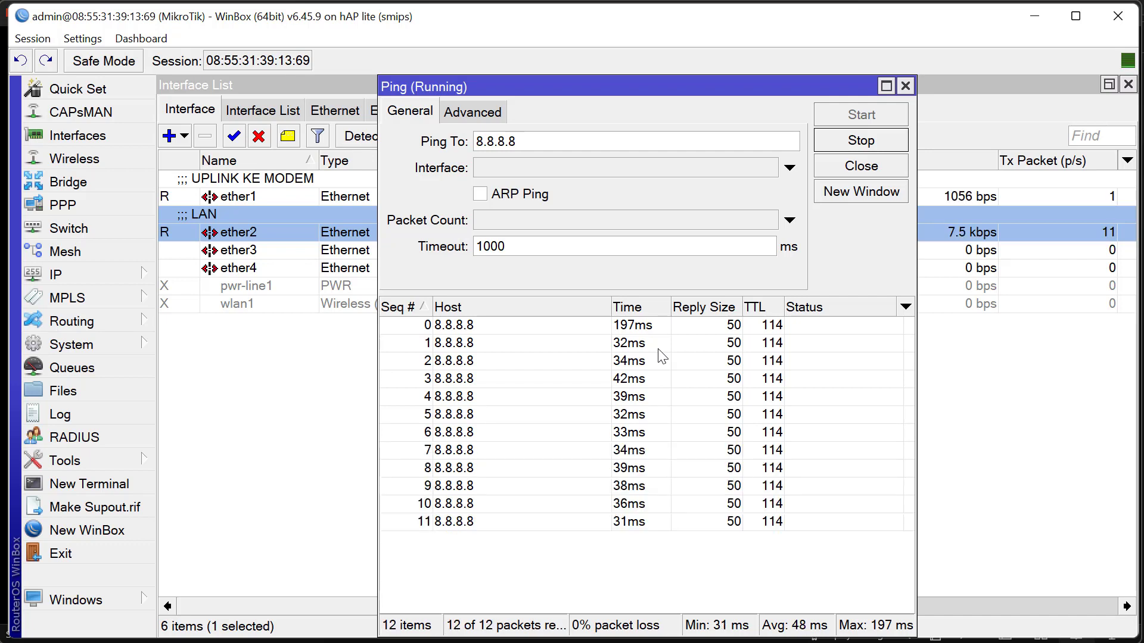
key("Escape")
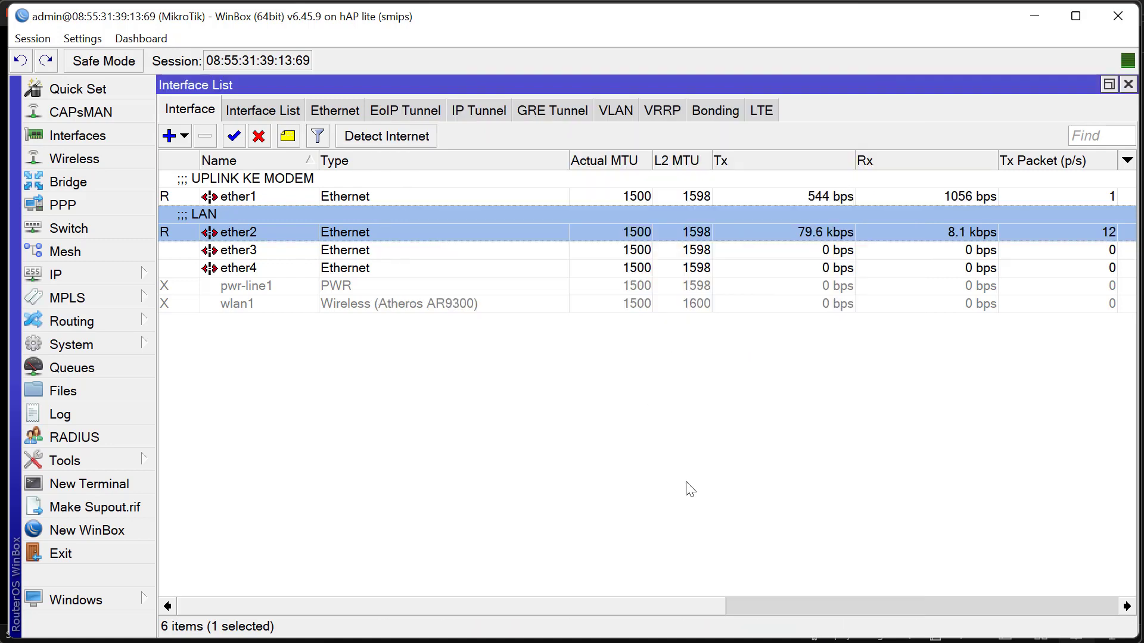
Review the address assigned to ether2 in the router's IP address list, and close the list
left_click(244, 269)
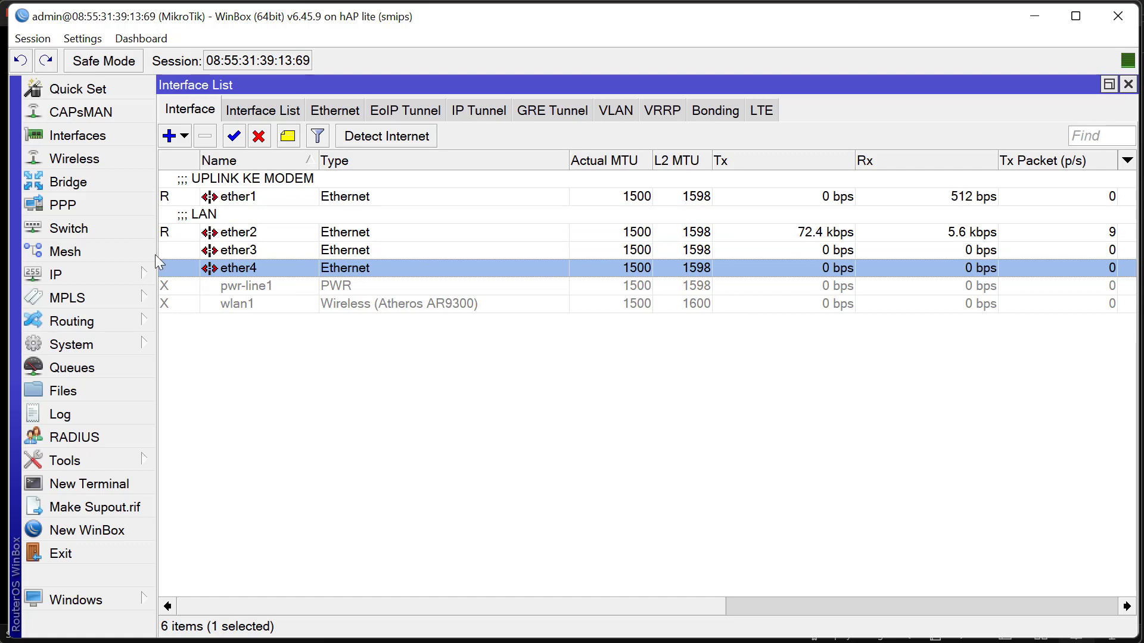
left_click(142, 273)
left_click(187, 263)
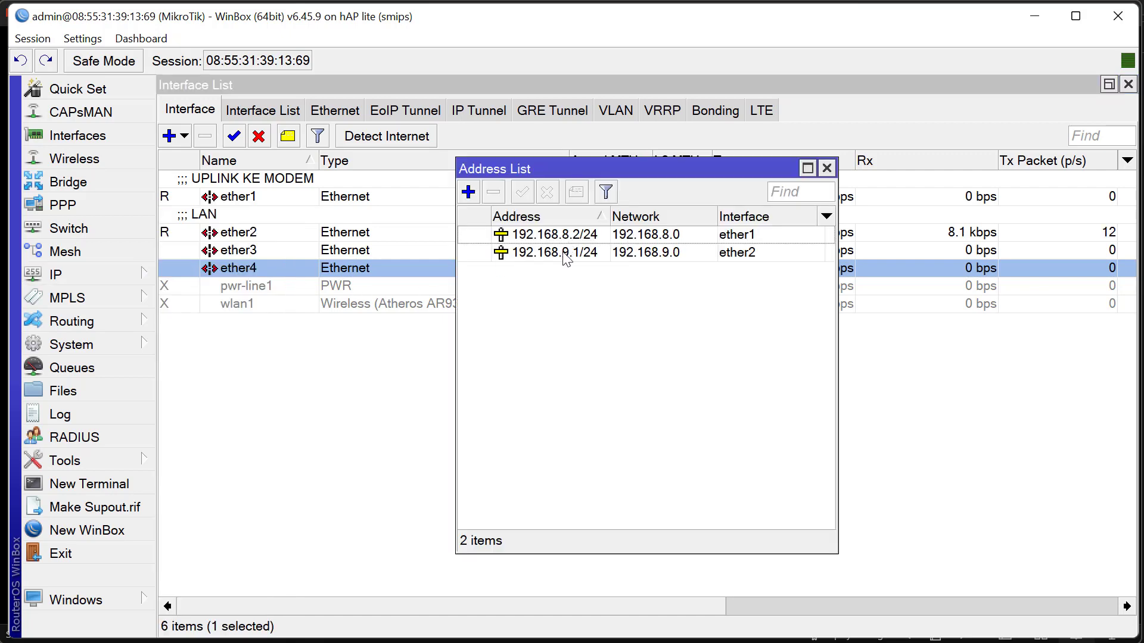
left_click(565, 254)
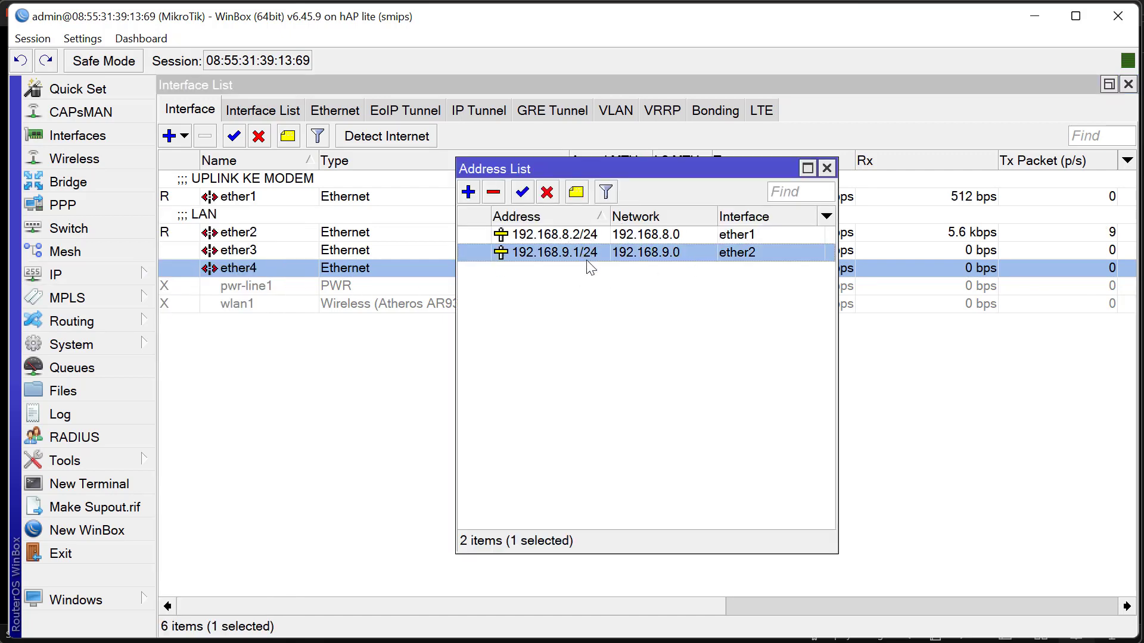
left_click(589, 399)
key("Escape")
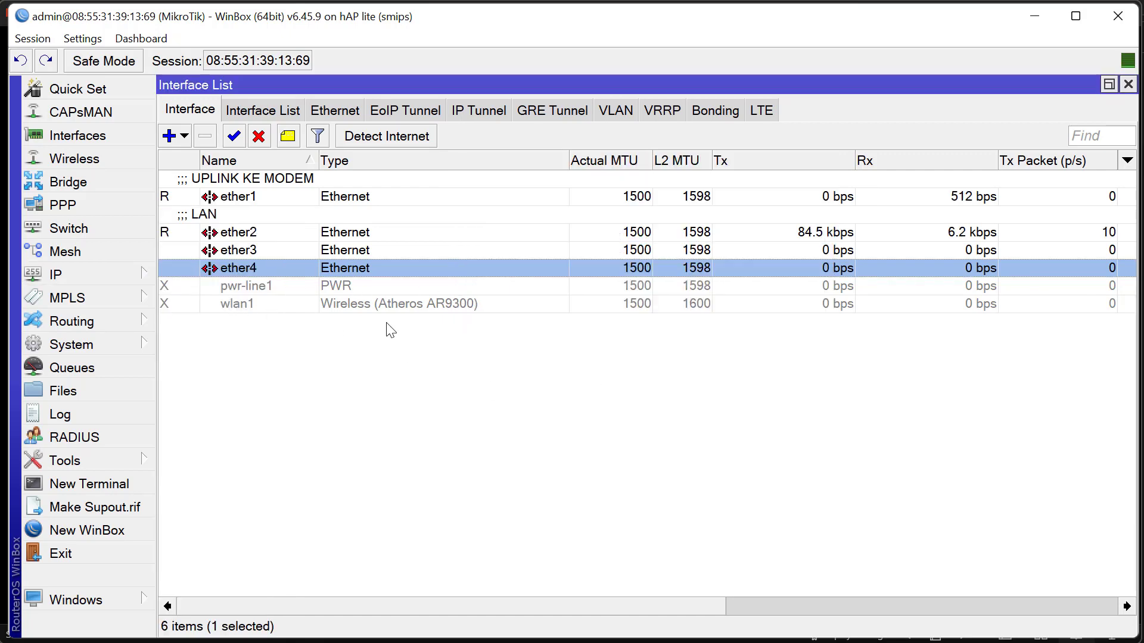
left_click(134, 274)
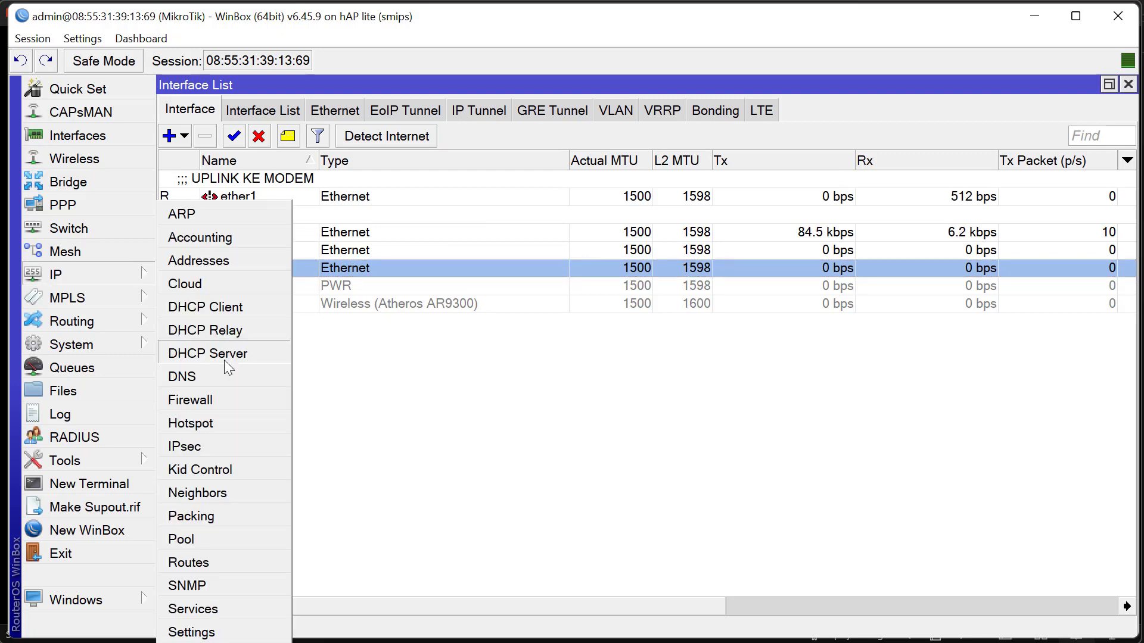
left_click(343, 395)
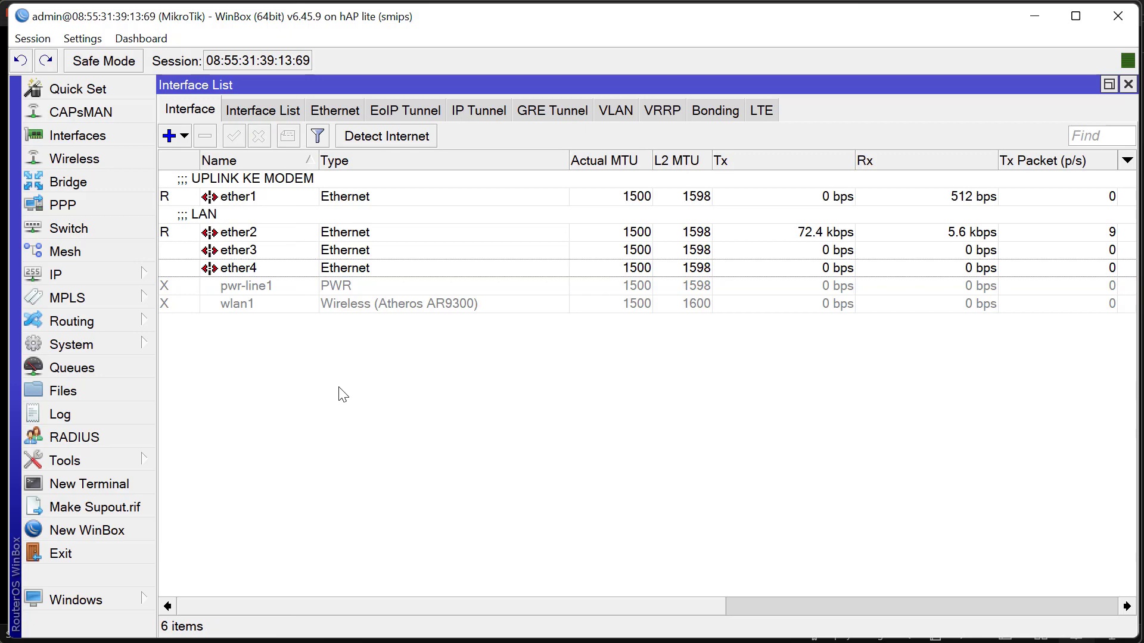
Start the DHCP server setup wizard and choose ether2 as the DHCP server interface
left_click(148, 274)
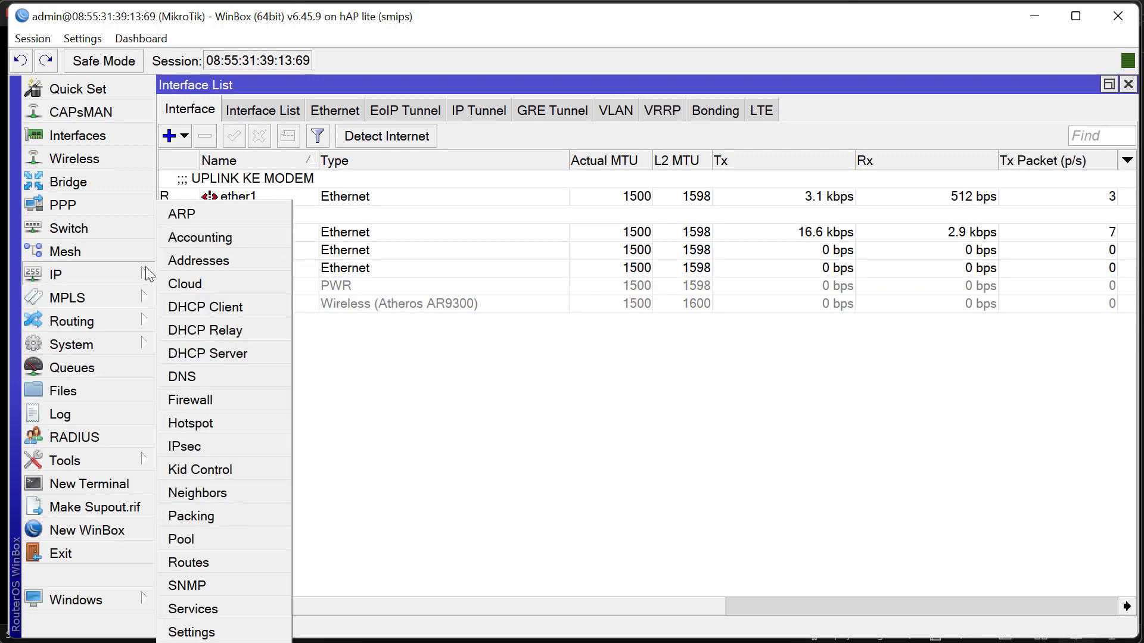
left_click(210, 354)
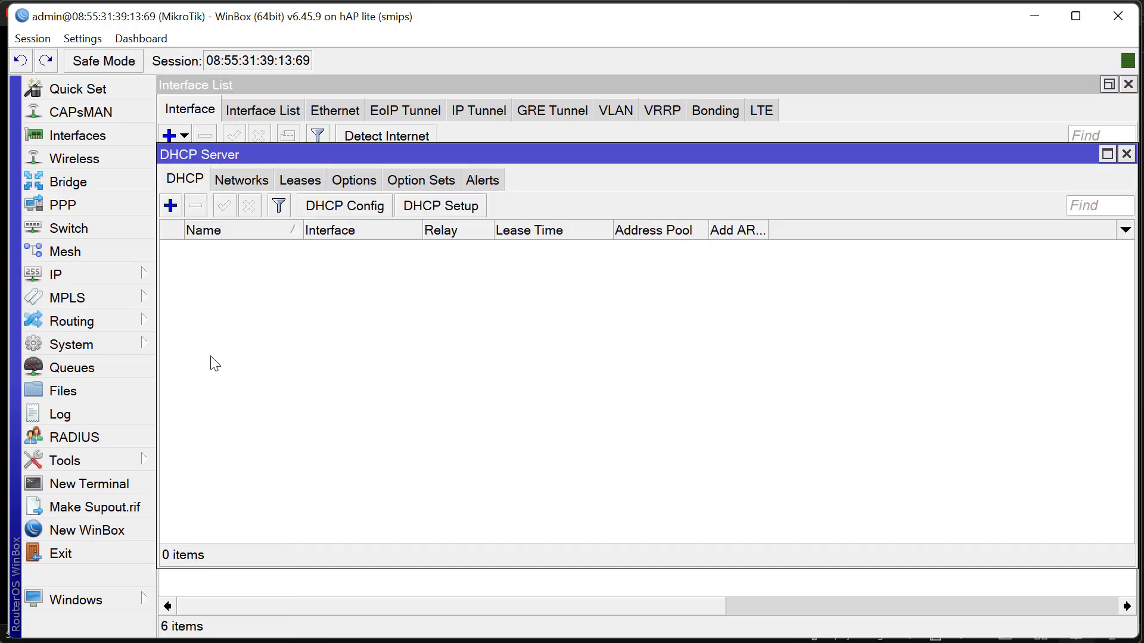
left_click(432, 212)
left_click(675, 351)
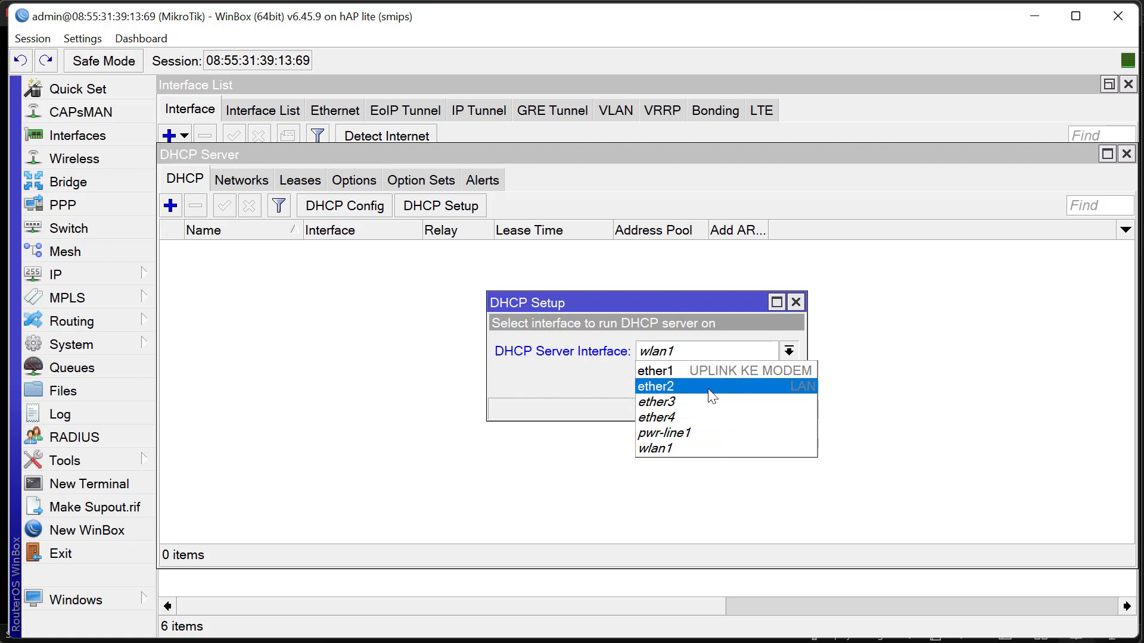
left_click(683, 386)
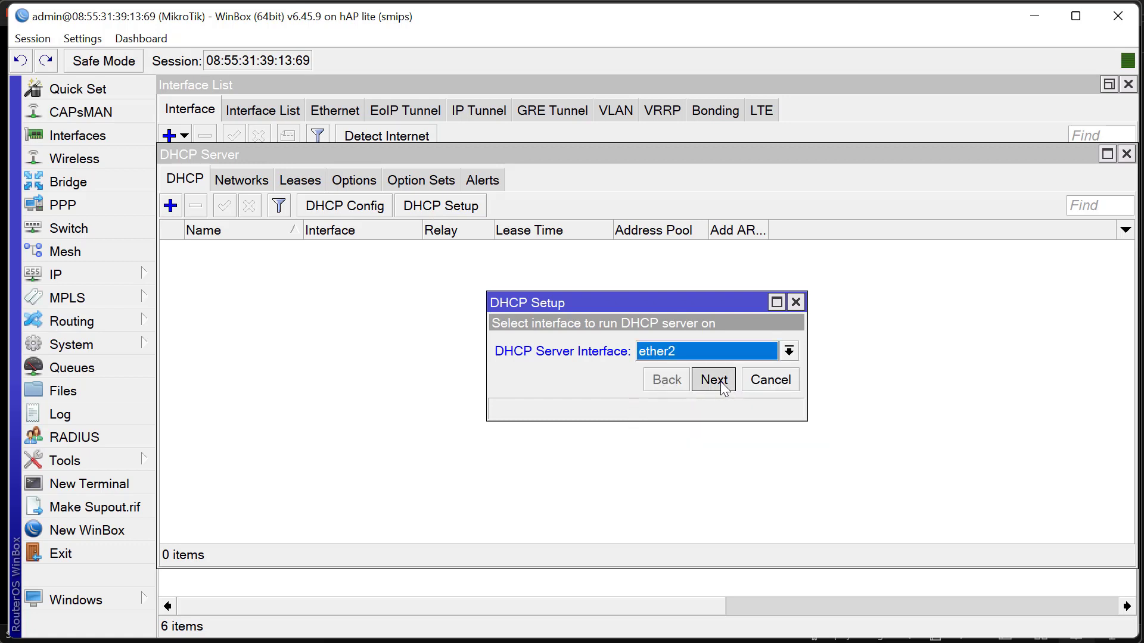
Accept the proposed DHCP address space, gateway, pool 192.168.9.2-192.168.9.254, and DNS servers 8.8.8.8 and 8.8.4.4
left_click(713, 379)
left_click(713, 380)
left_click(714, 379)
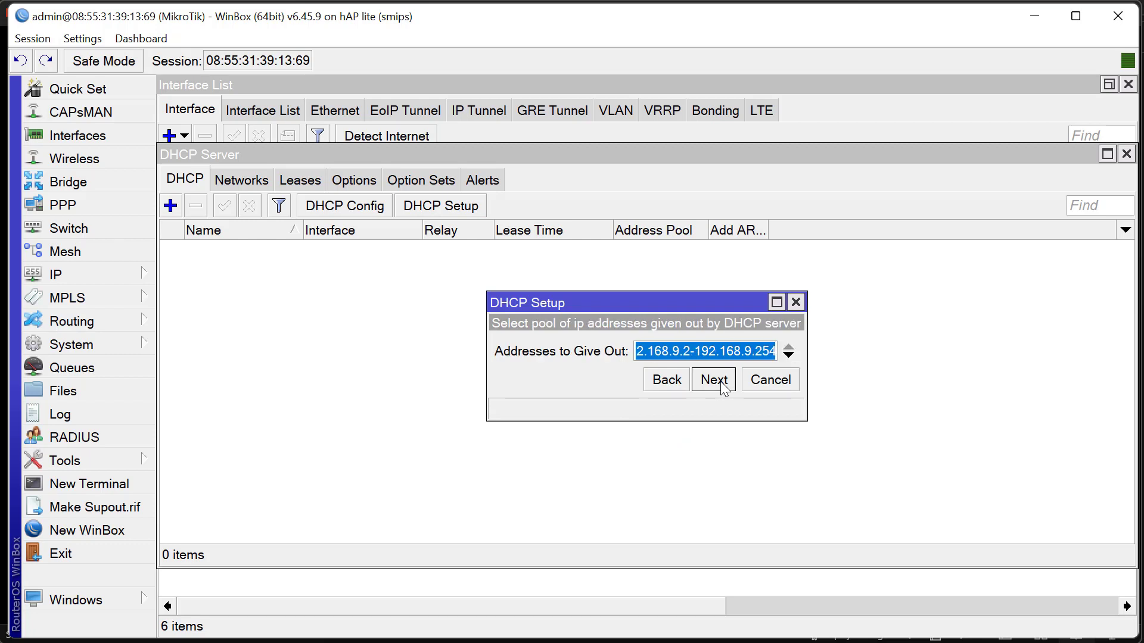
left_click(714, 380)
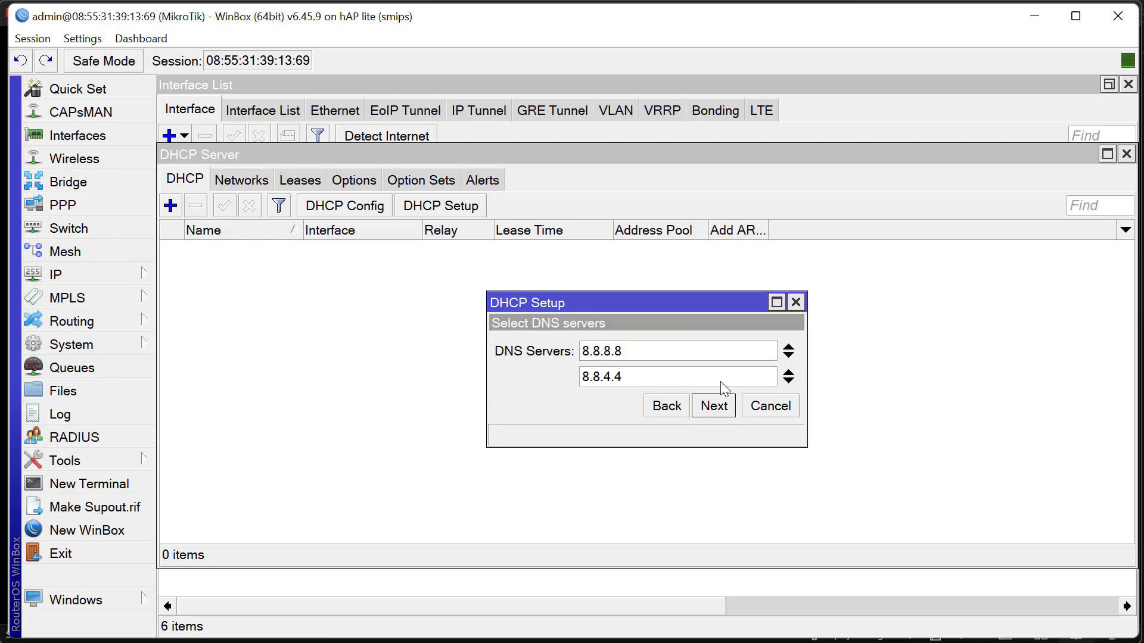
left_click(713, 406)
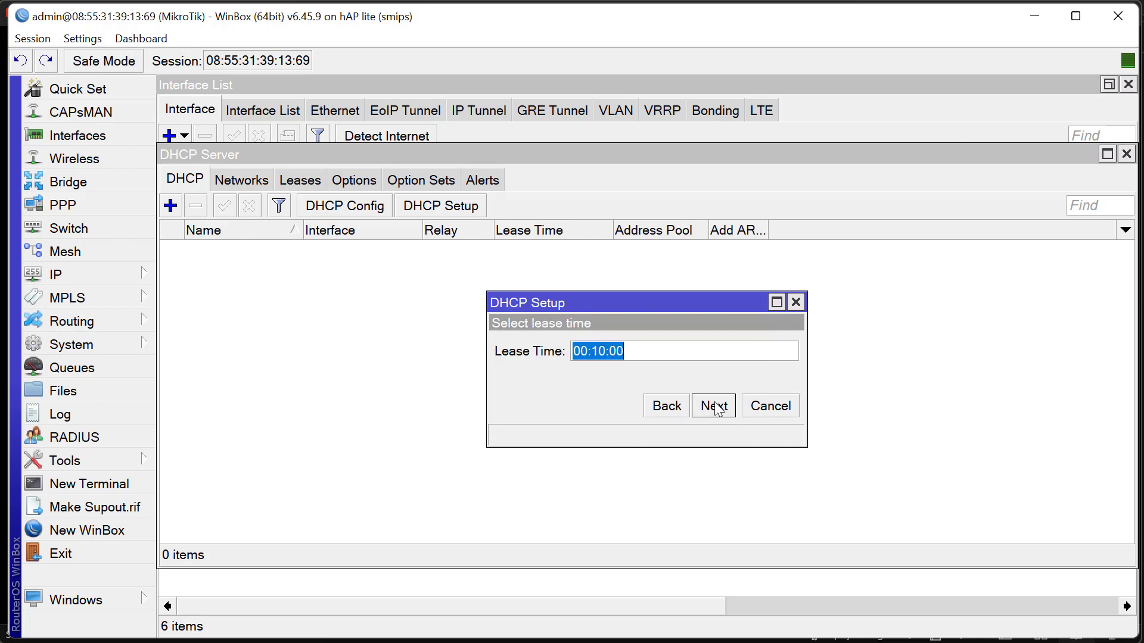
Set the DHCP lease time to 1d 00:10:00, finish the setup, and select the new DHCP server entry
key("Left")
key("Left")
key("Left")
key("Left")
key("Left")
key("Left")
key("Left")
key("Left")
type("1d")
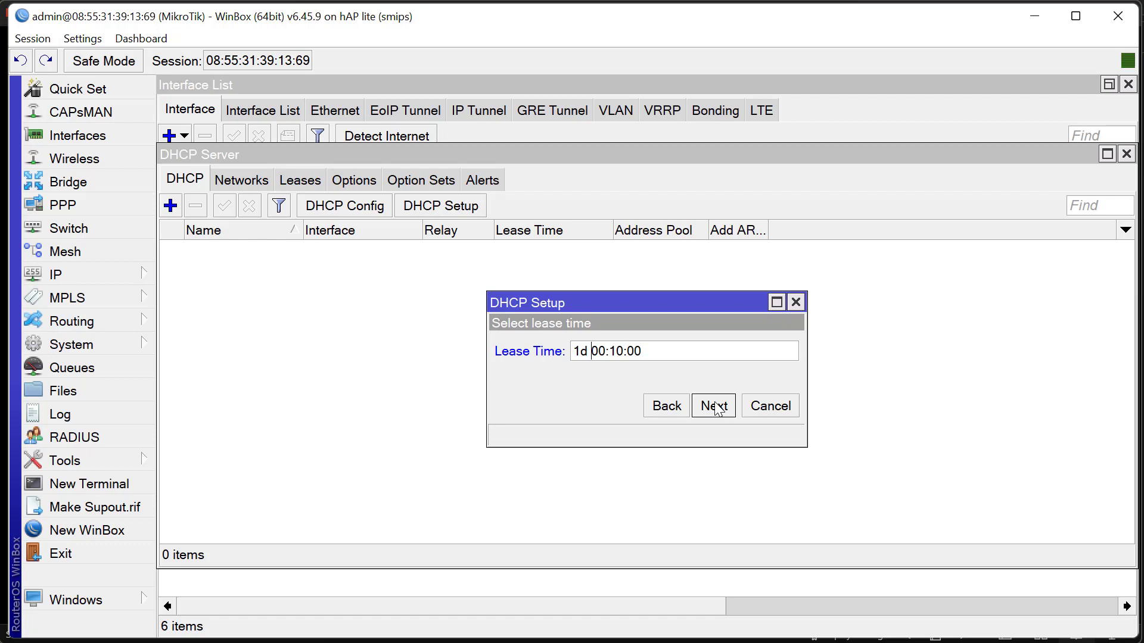
left_click(715, 407)
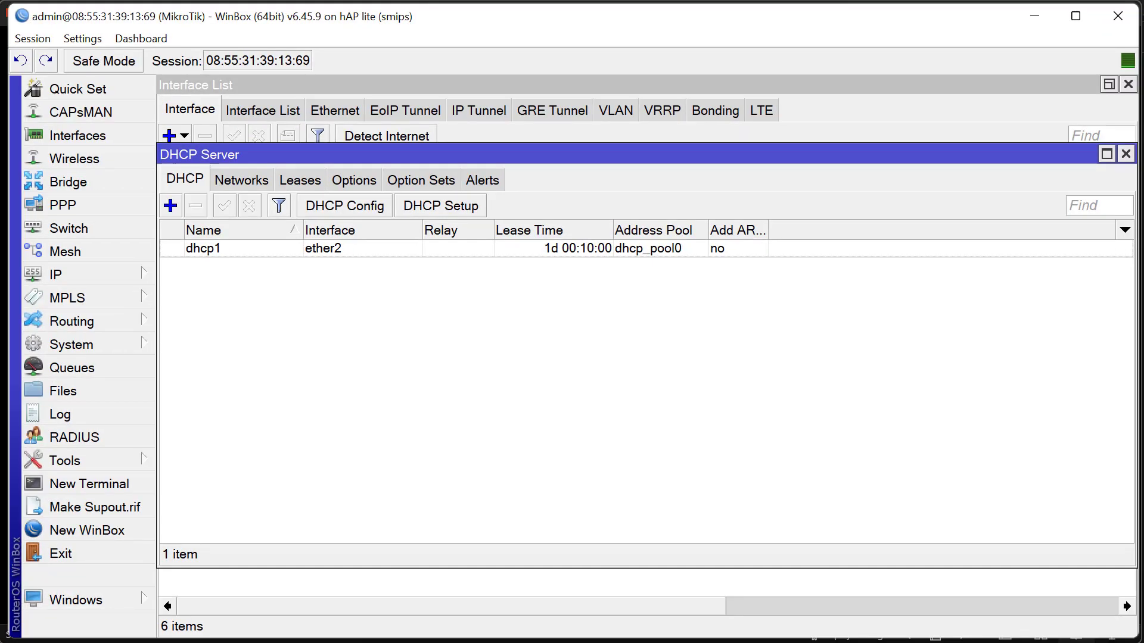
left_click(422, 250)
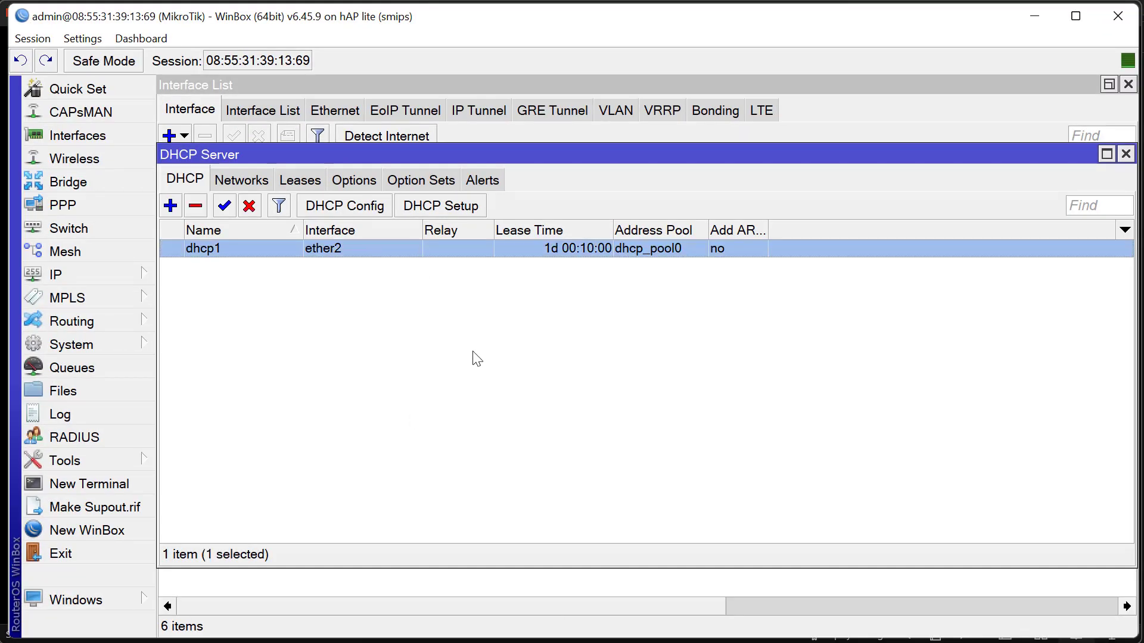
Switch to the Windows Control Panel and open the properties of the Ethernet 2 network adapter
key("super+r")
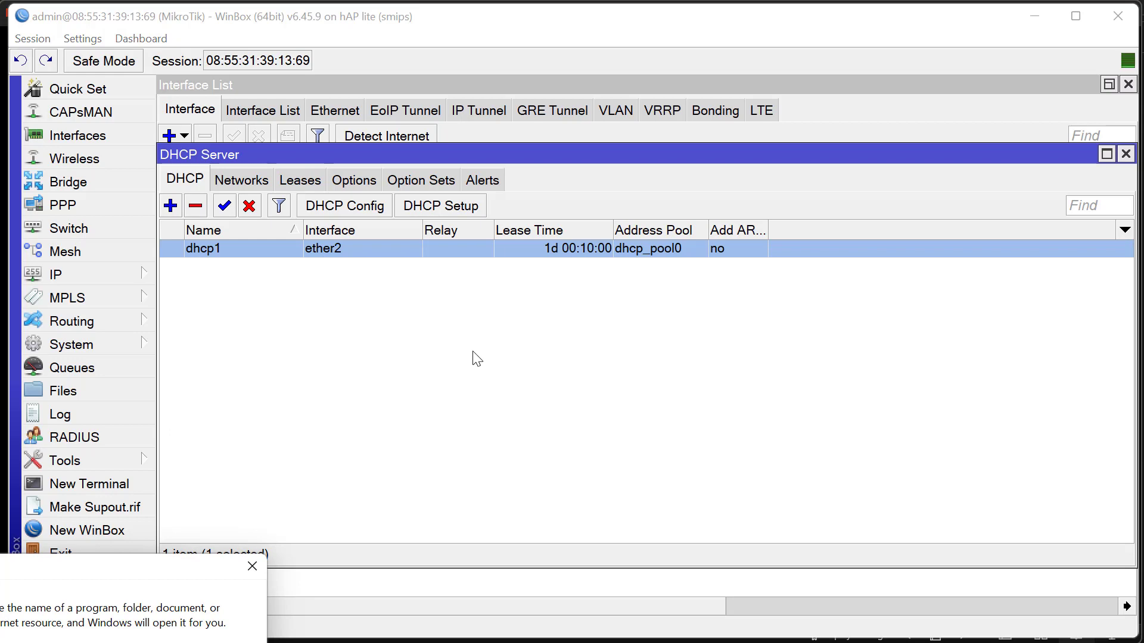
key("Return")
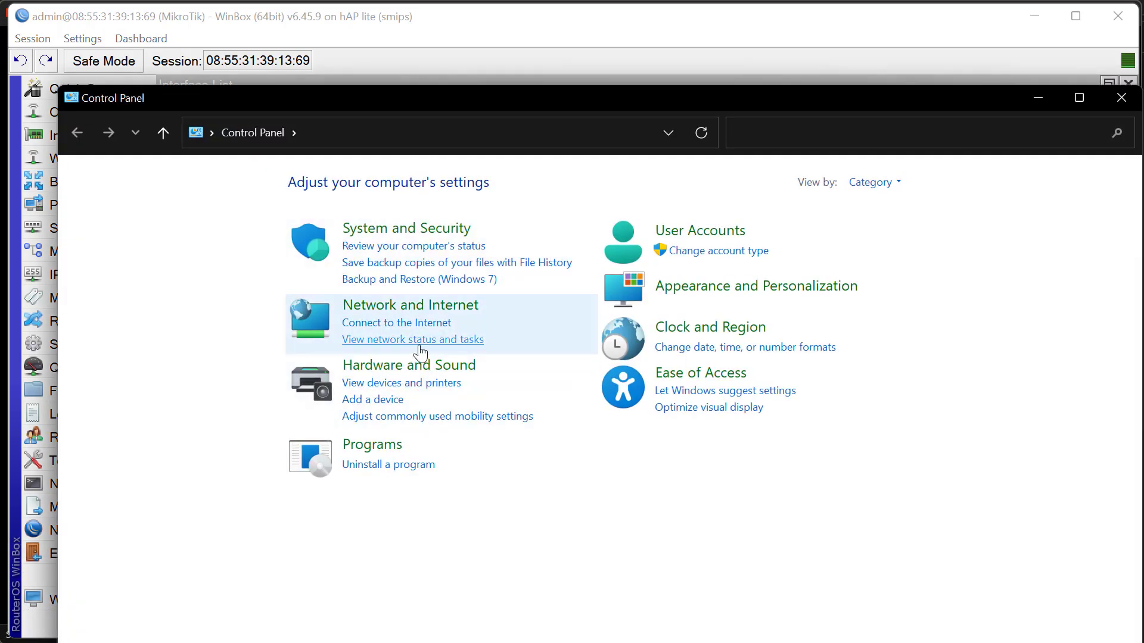
left_click(419, 346)
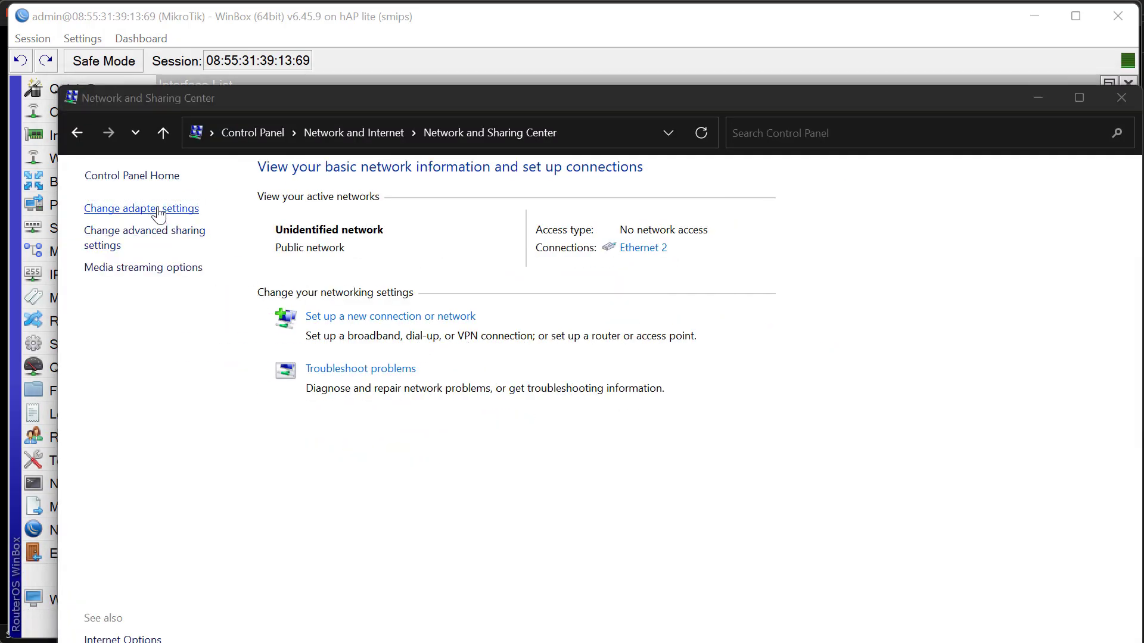
left_click(157, 210)
left_click(474, 238)
right_click(475, 239)
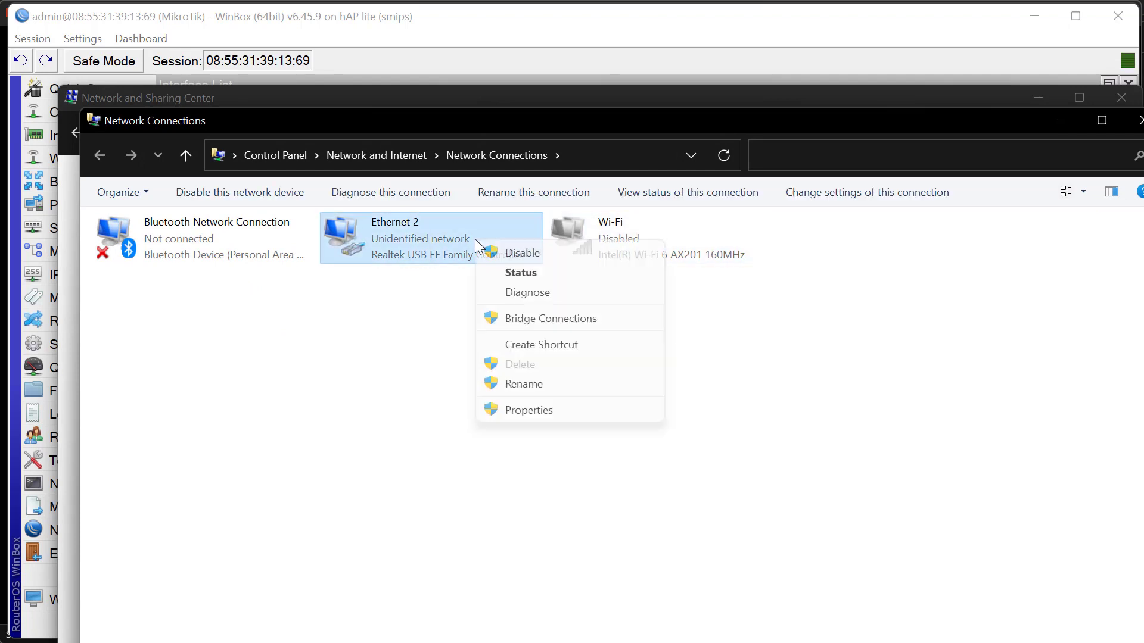
left_click(538, 412)
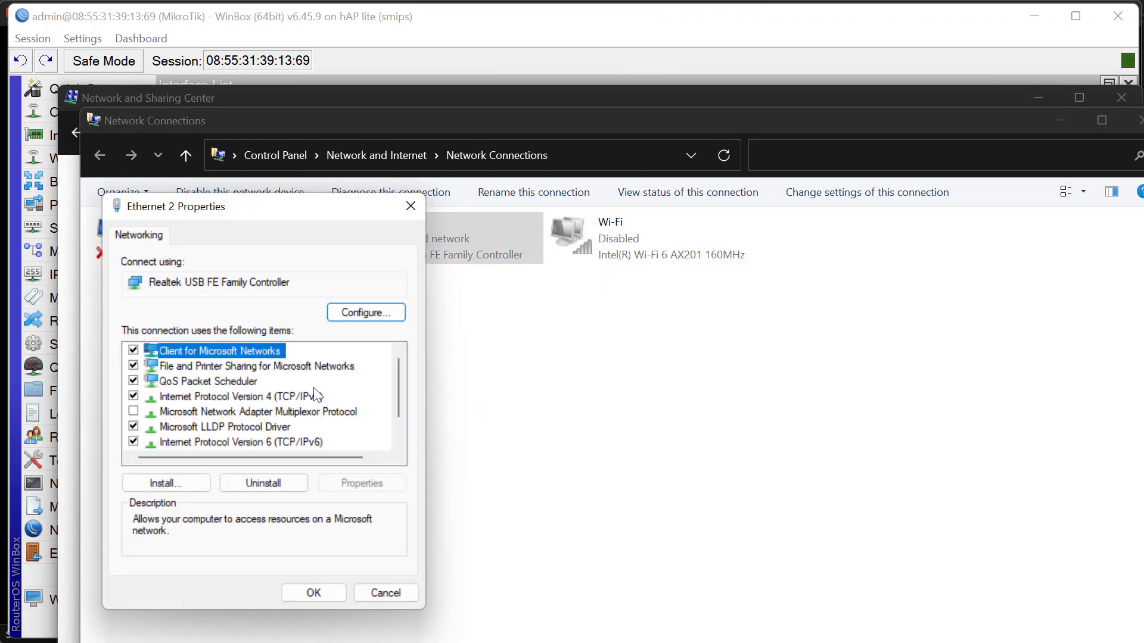
Set the adapter's IPv4 protocol to obtain its DNS server address automatically and save the adapter properties
double_click(301, 395)
left_click(301, 387)
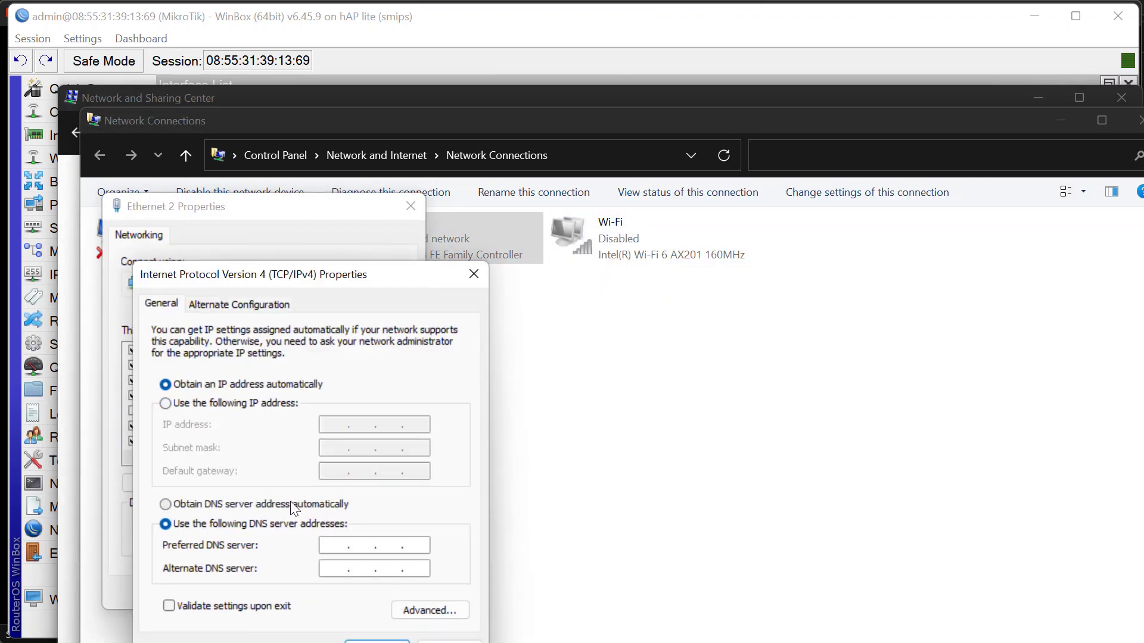
left_click(290, 503)
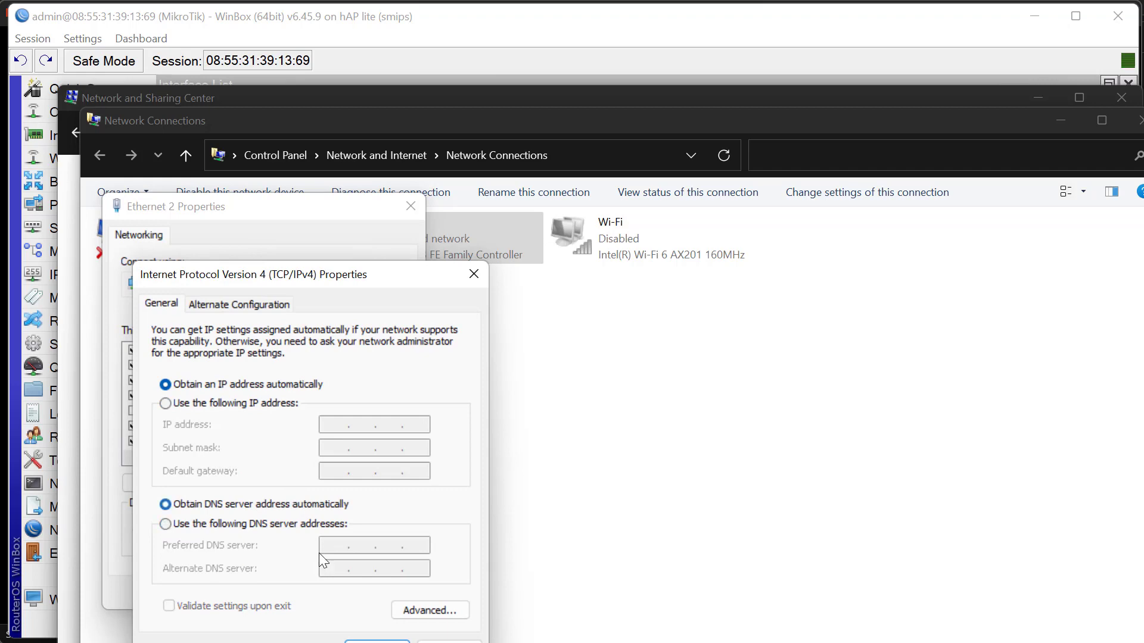
left_click(376, 642)
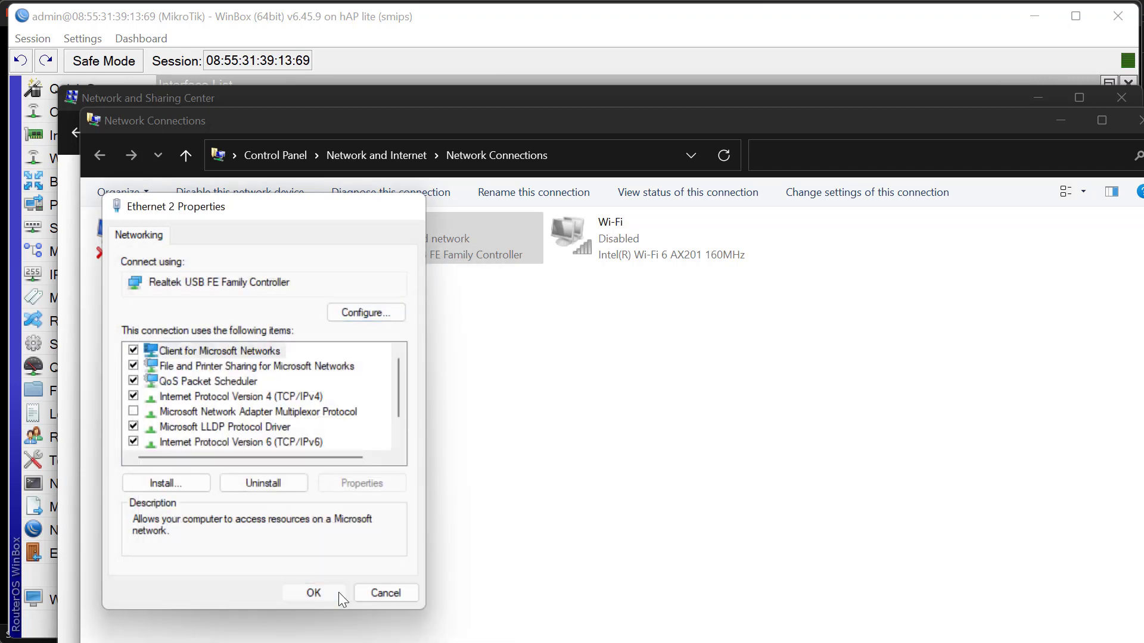
left_click(339, 592)
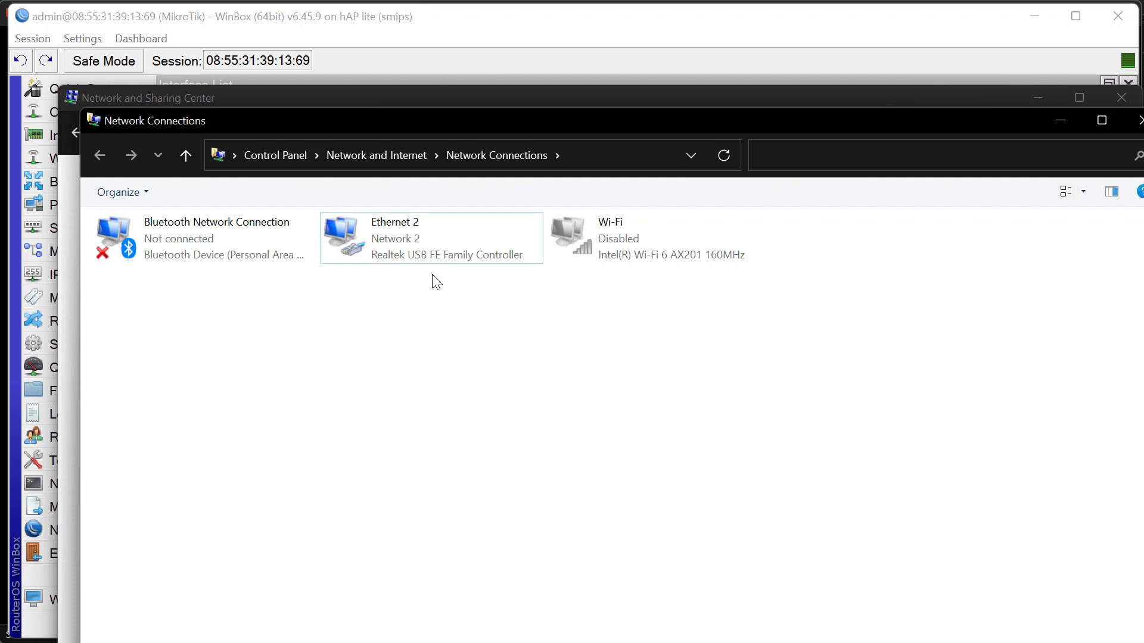
Switch to a Command Prompt and display the computer's IP configuration with ipconfig
left_click(417, 248)
left_click(495, 400)
key("super+r")
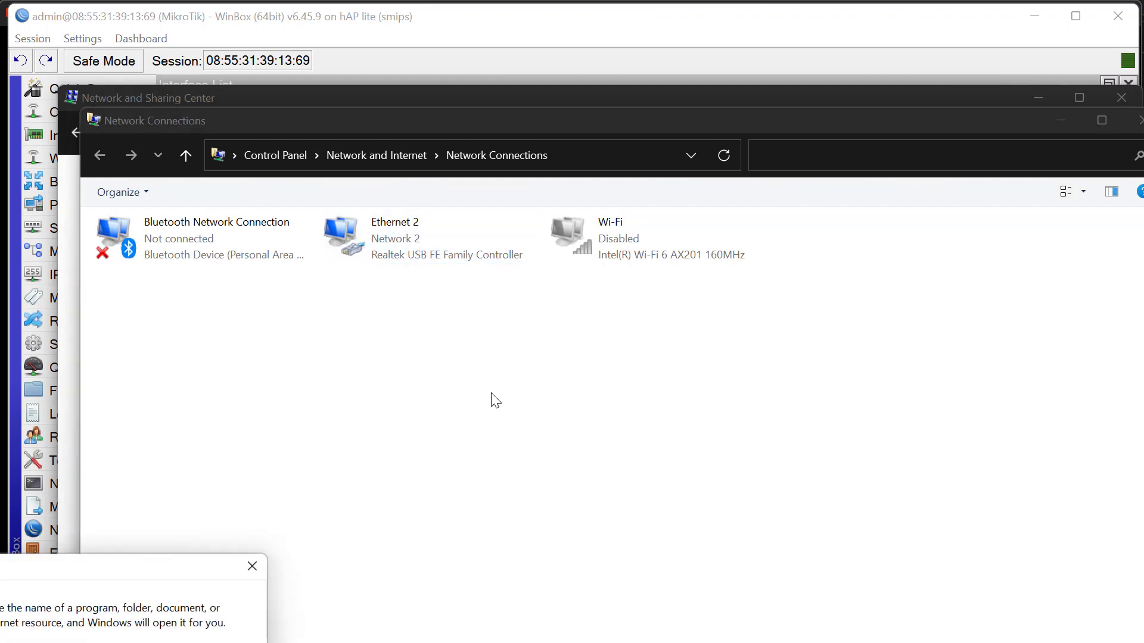
left_click_drag(149, 570, 598, 356)
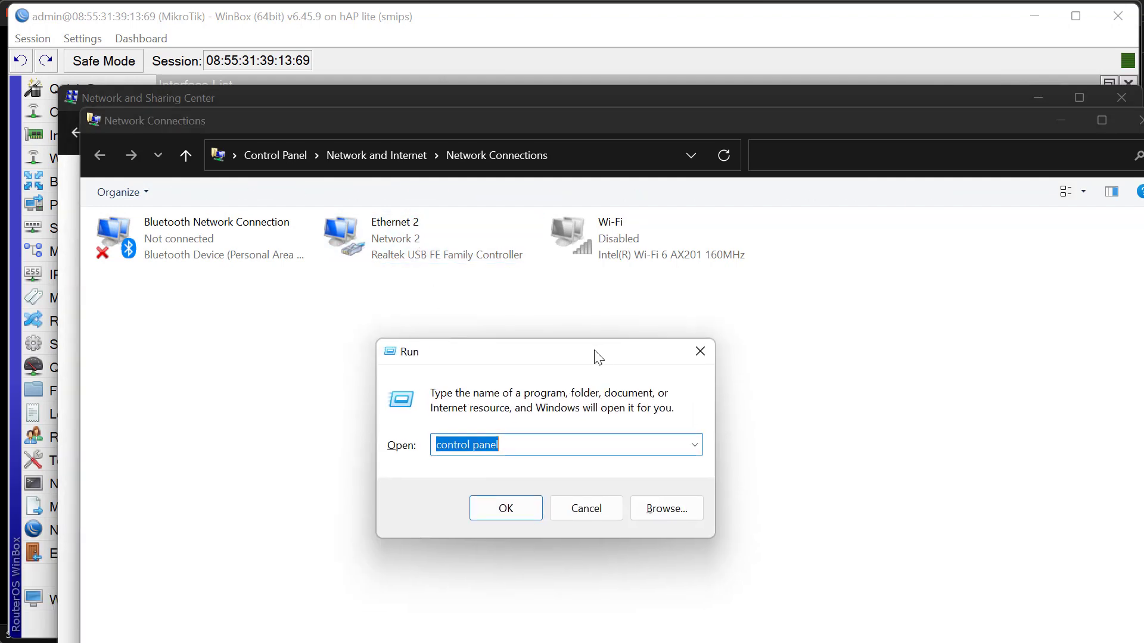
type("cmd")
left_click(532, 505)
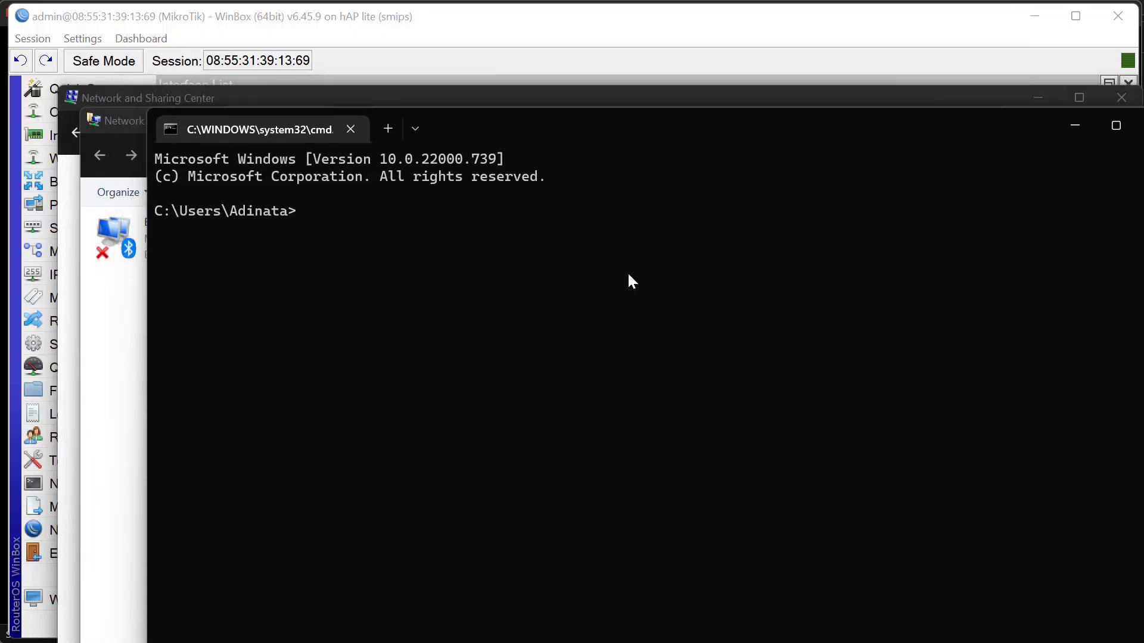
type("ipconfig")
key("Return")
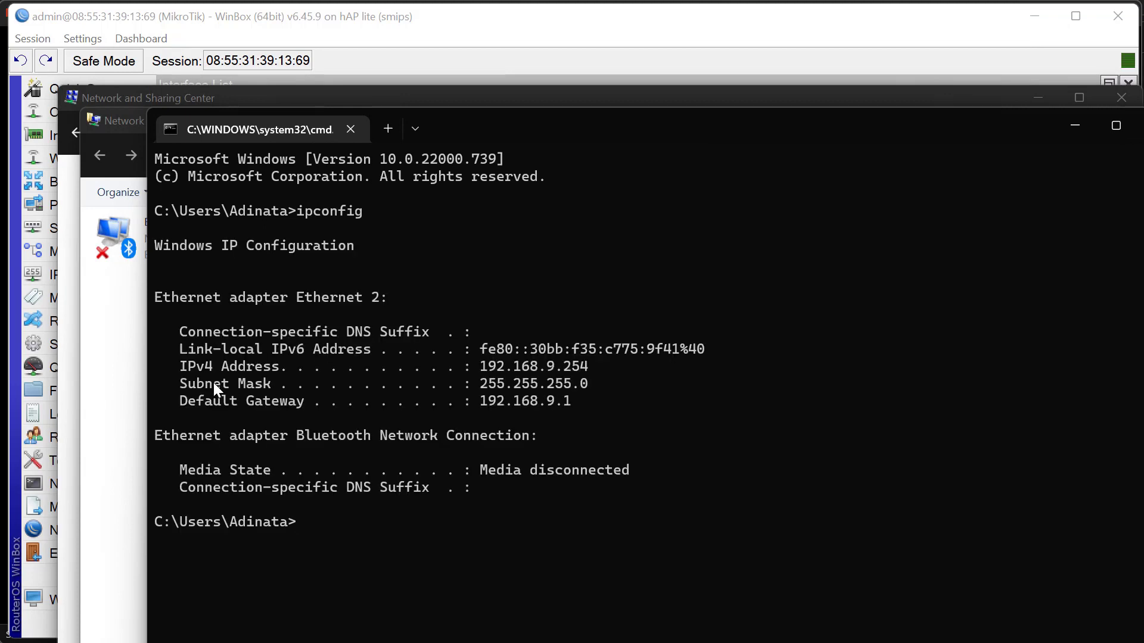
Check the IPv4 address and default gateway that the Ethernet 2 adapter received
left_click_drag(180, 366, 585, 370)
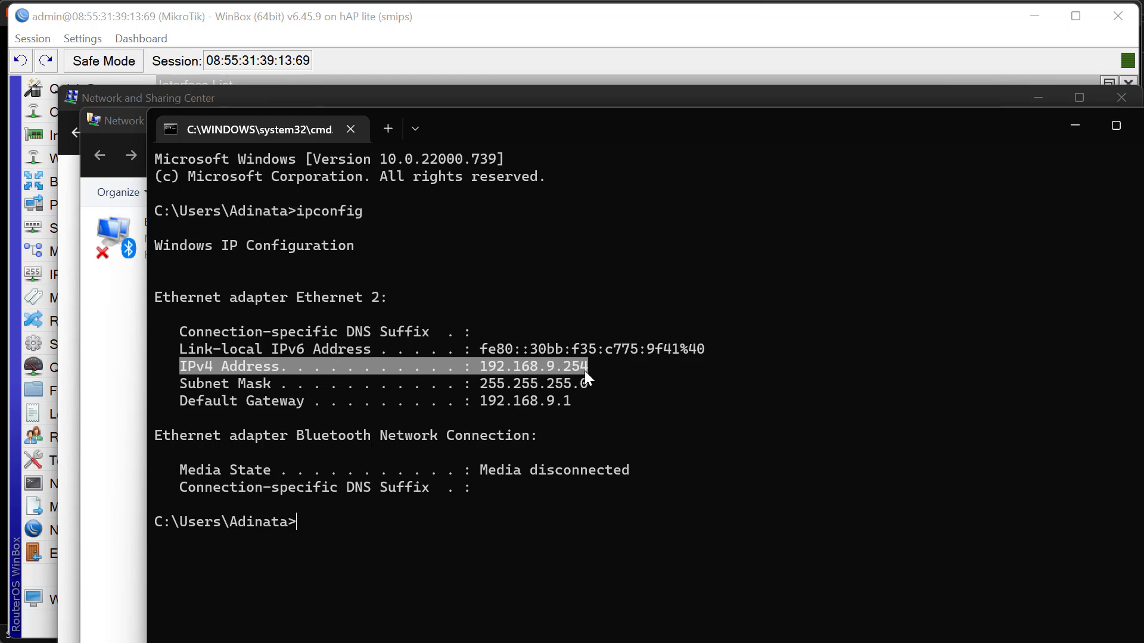
right_click(584, 371)
left_click_drag(180, 401, 631, 408)
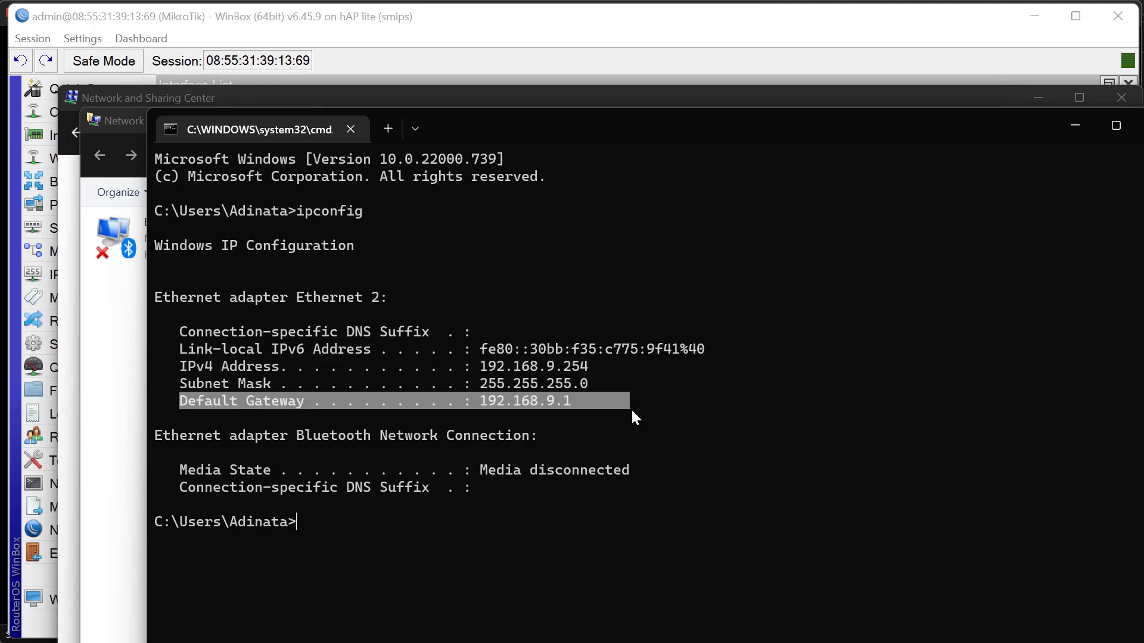
right_click(573, 404)
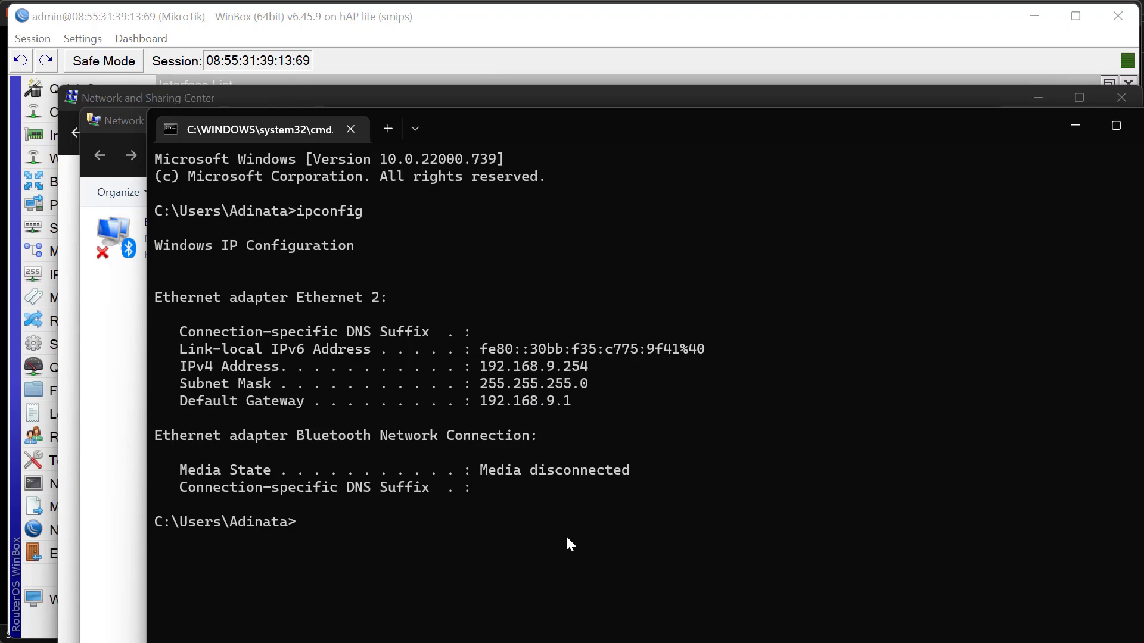
Switch to an incognito Chrome window and load midteknologi.com to test the client's internet access
key("super")
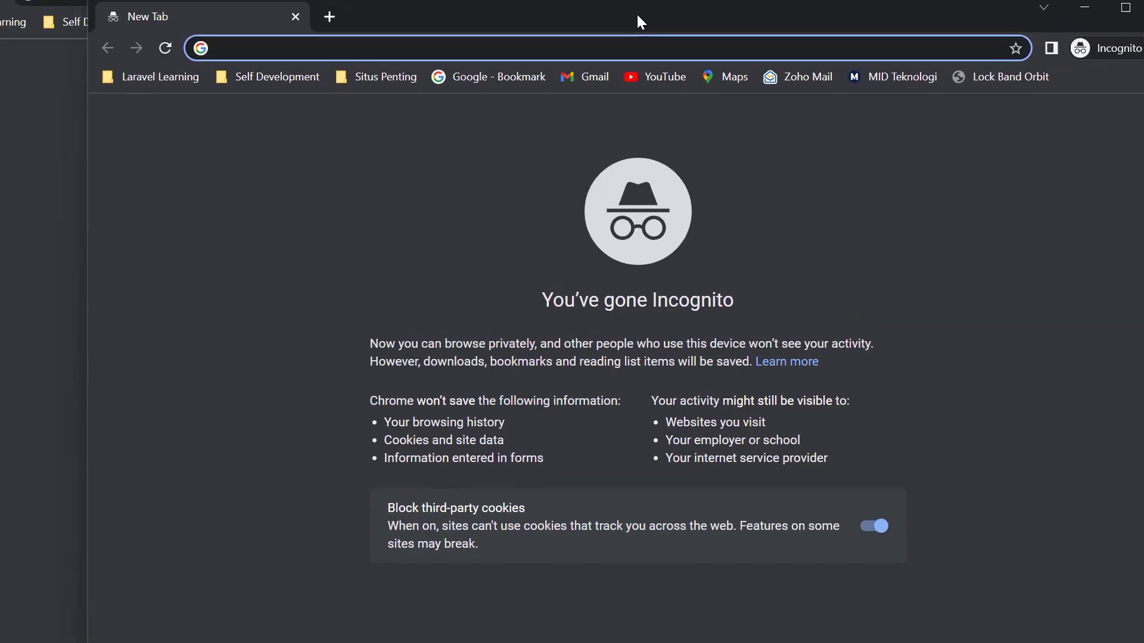
type("midteknologi.com")
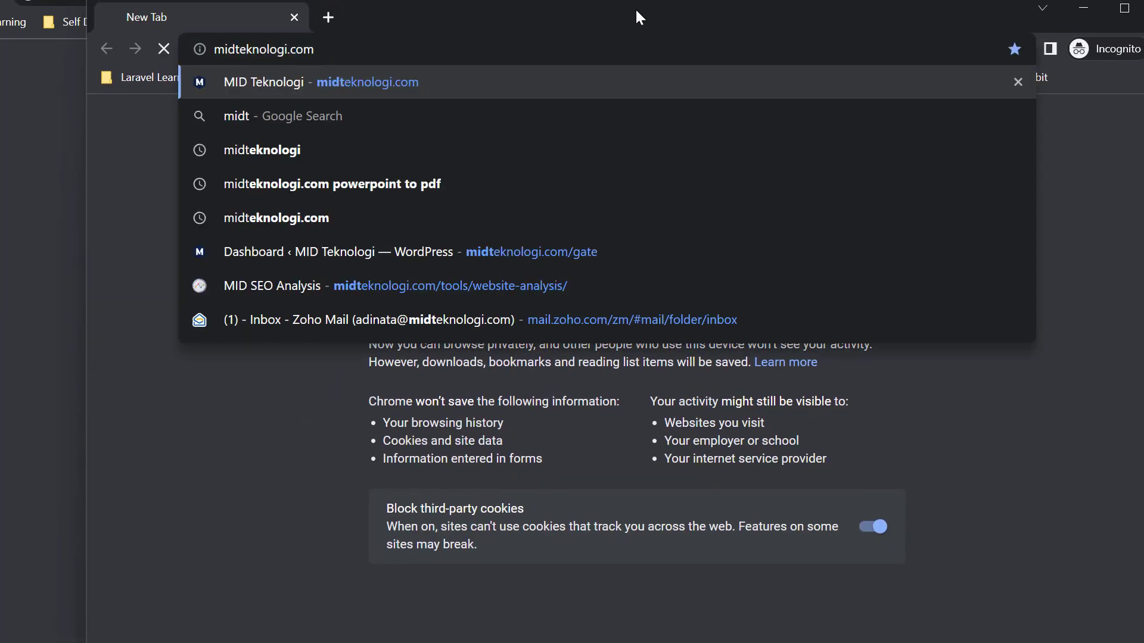
key("Return")
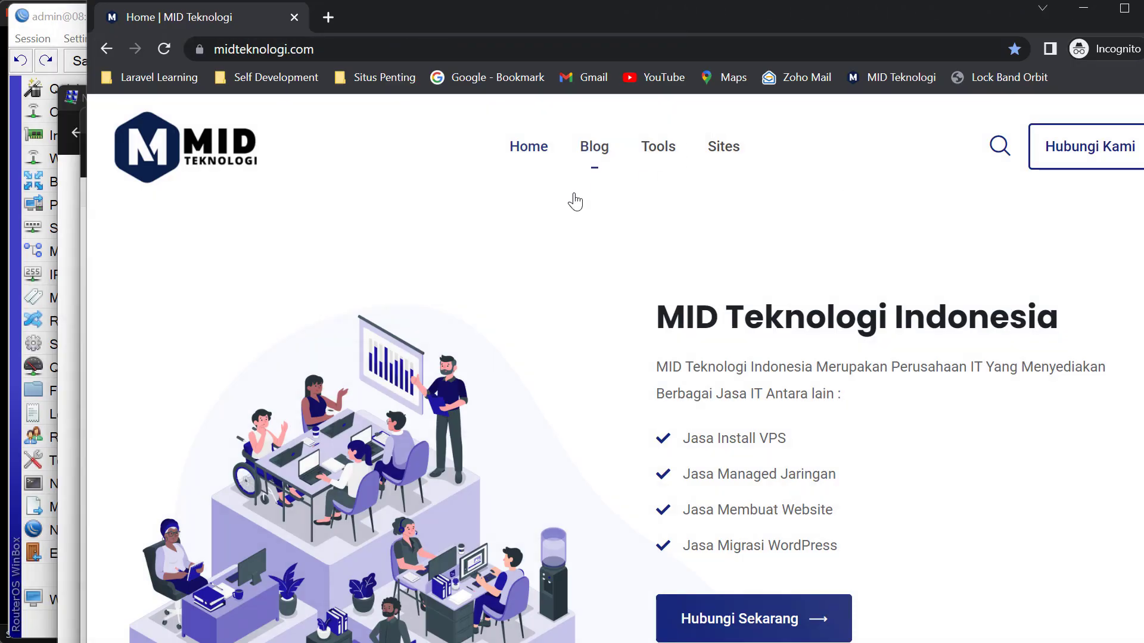
Search Google for ip2location and open the IP Address Geolocation Lookup Demo page
left_click(338, 49)
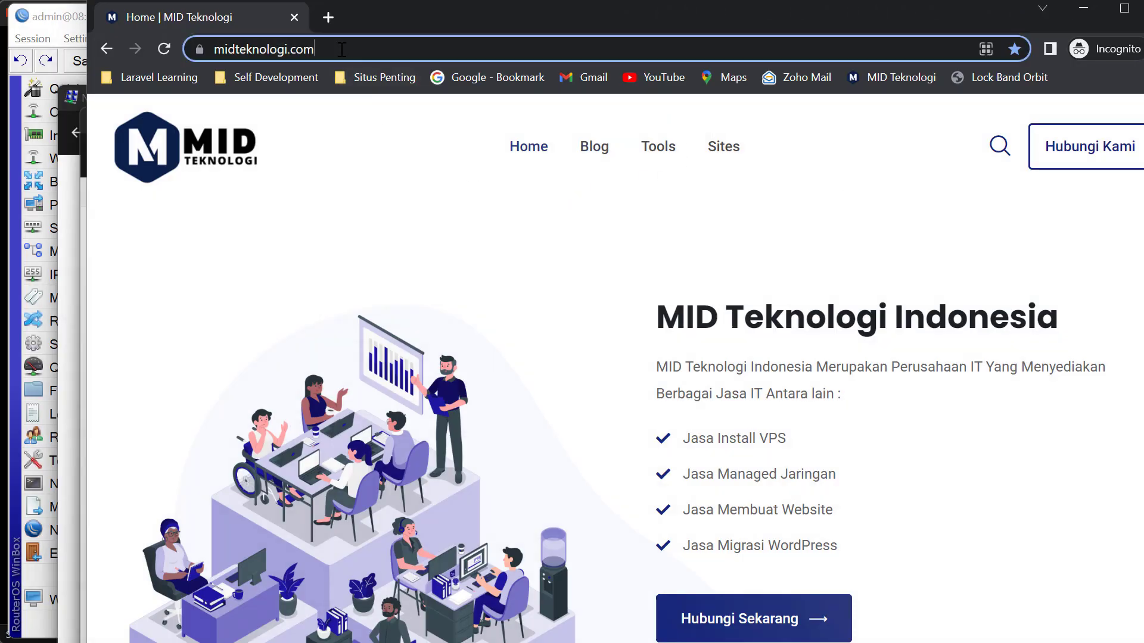
type("ip2location")
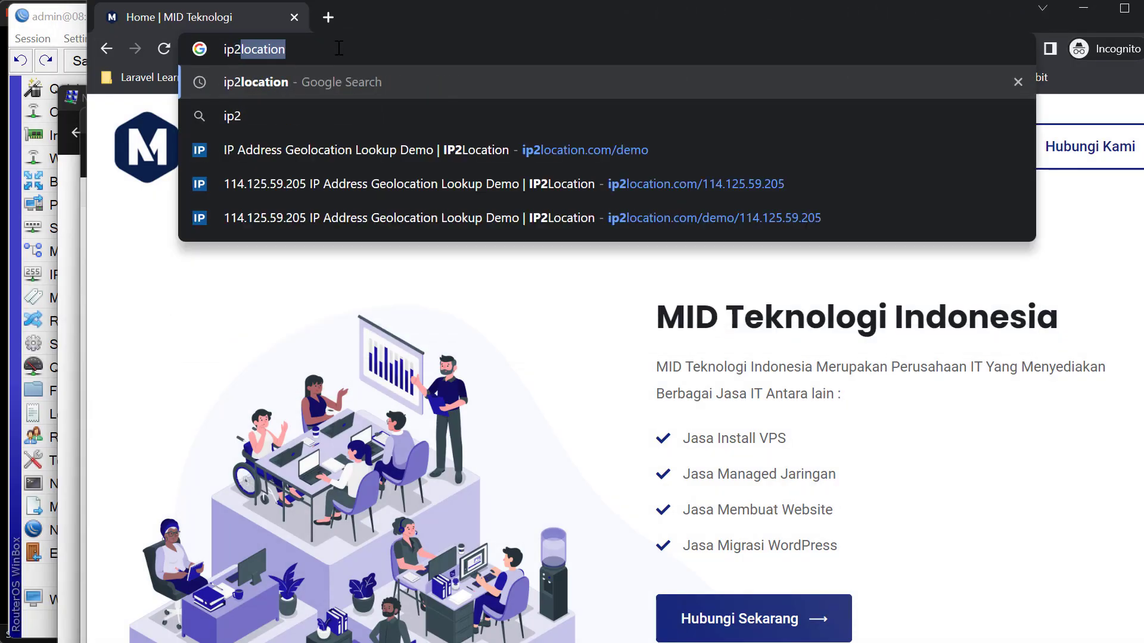
key("Return")
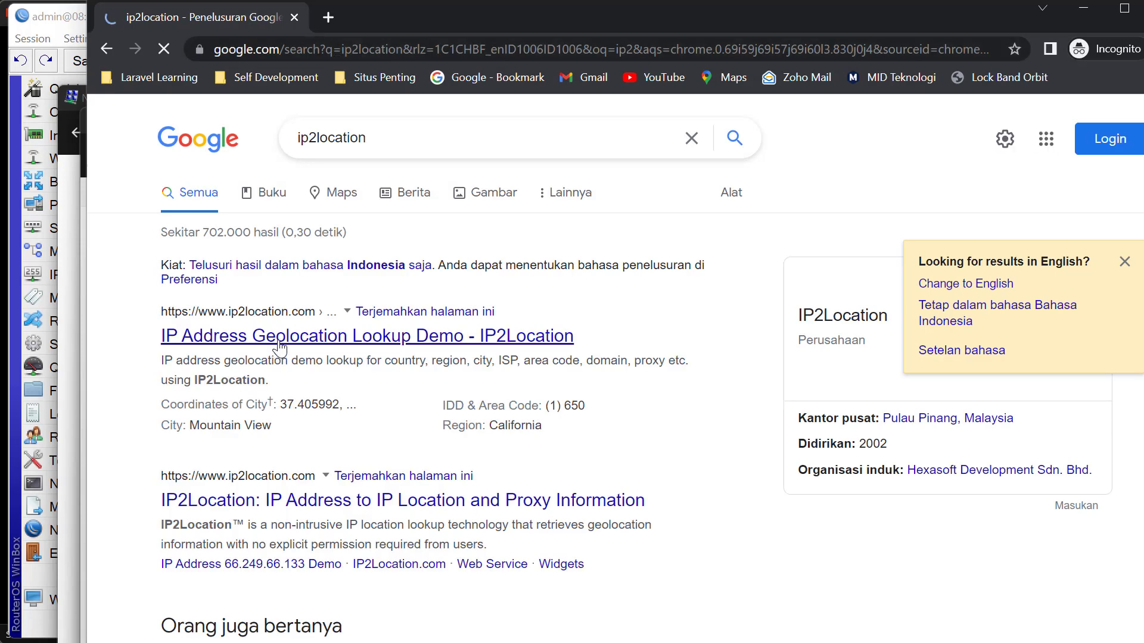
left_click(280, 347)
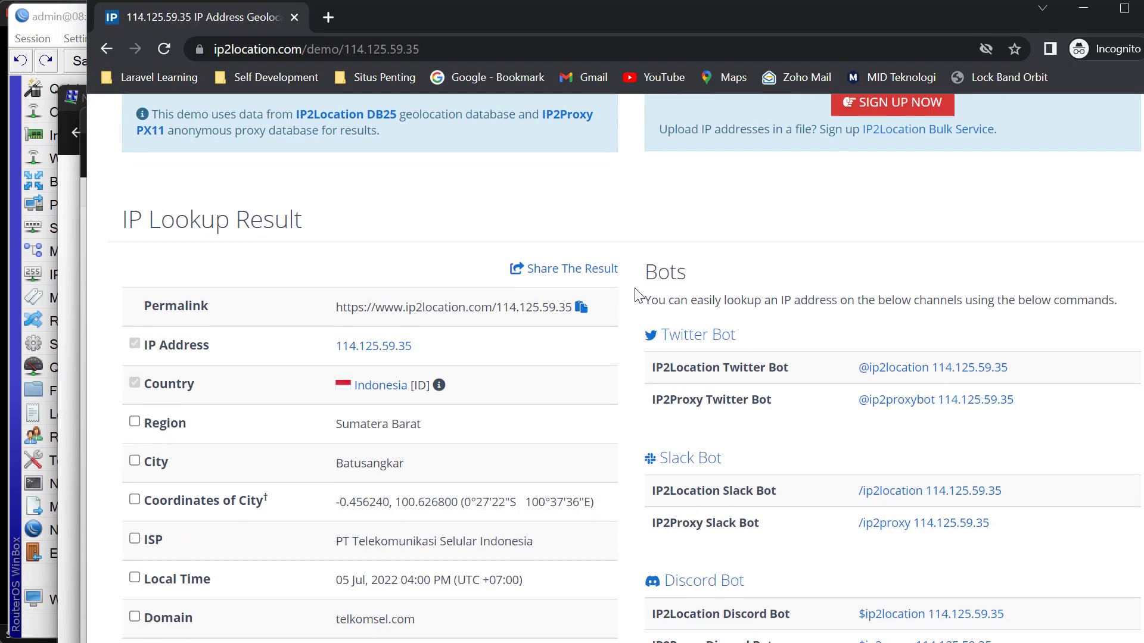
Check the ISP in the IP lookup result, and switch to the PowerPoint slide show
scroll(639, 295, "down", 3)
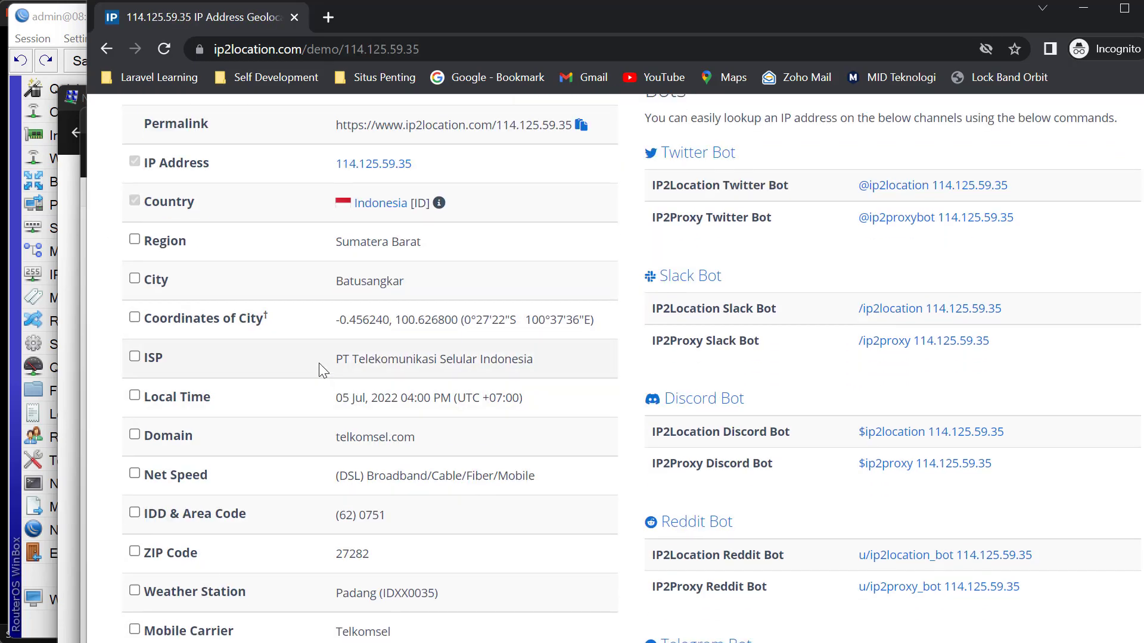
left_click_drag(323, 362, 543, 360)
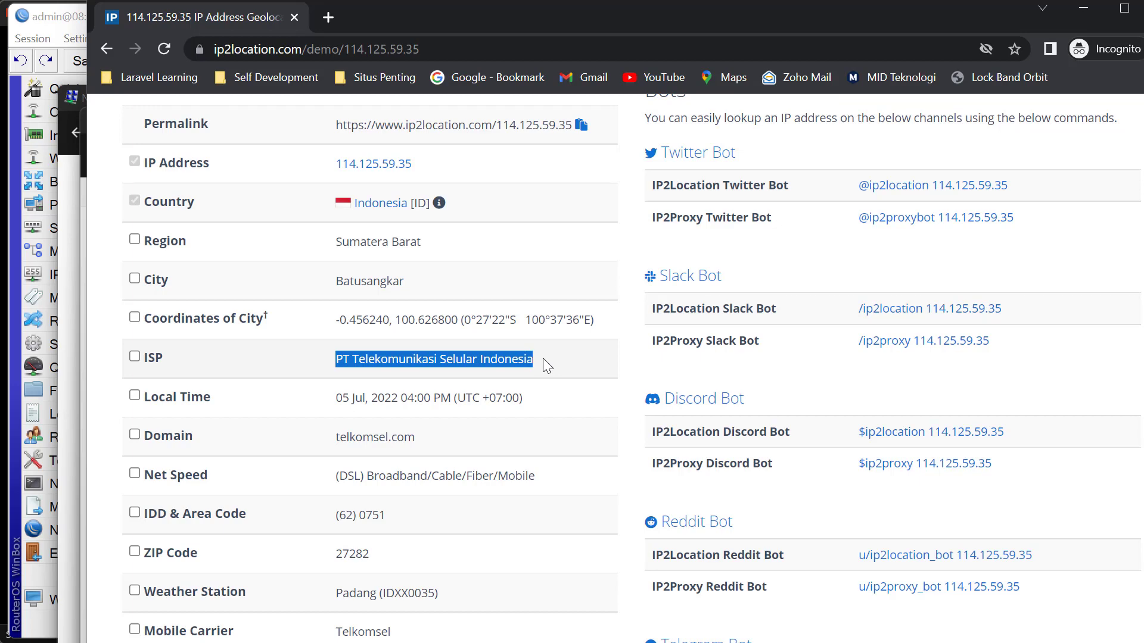
left_click(542, 358)
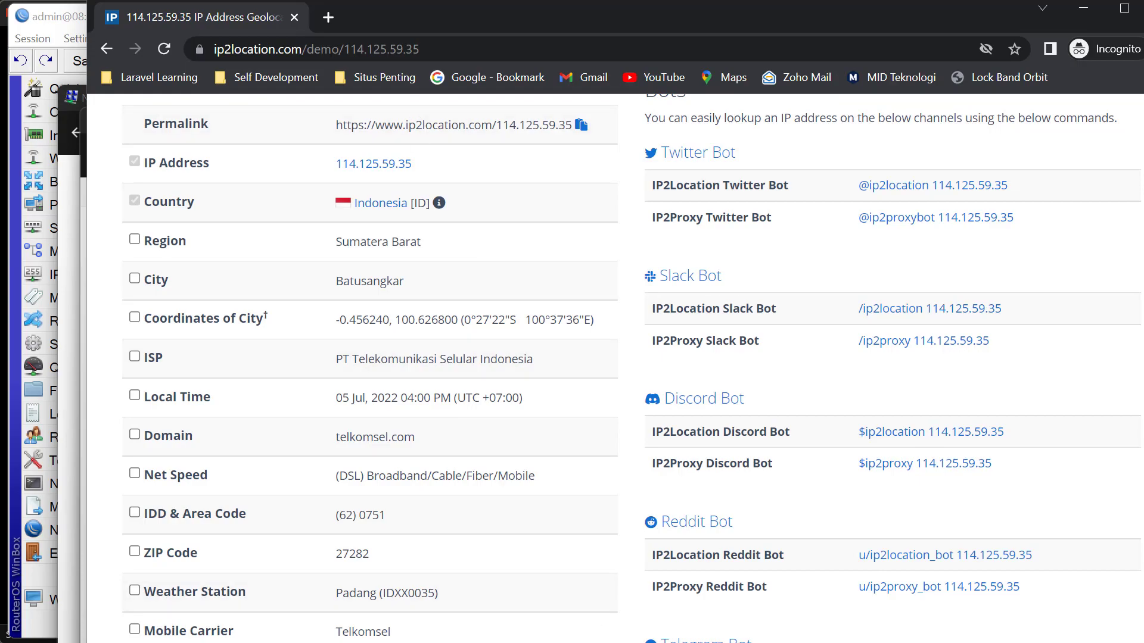
left_click(618, 642)
left_click(618, 634)
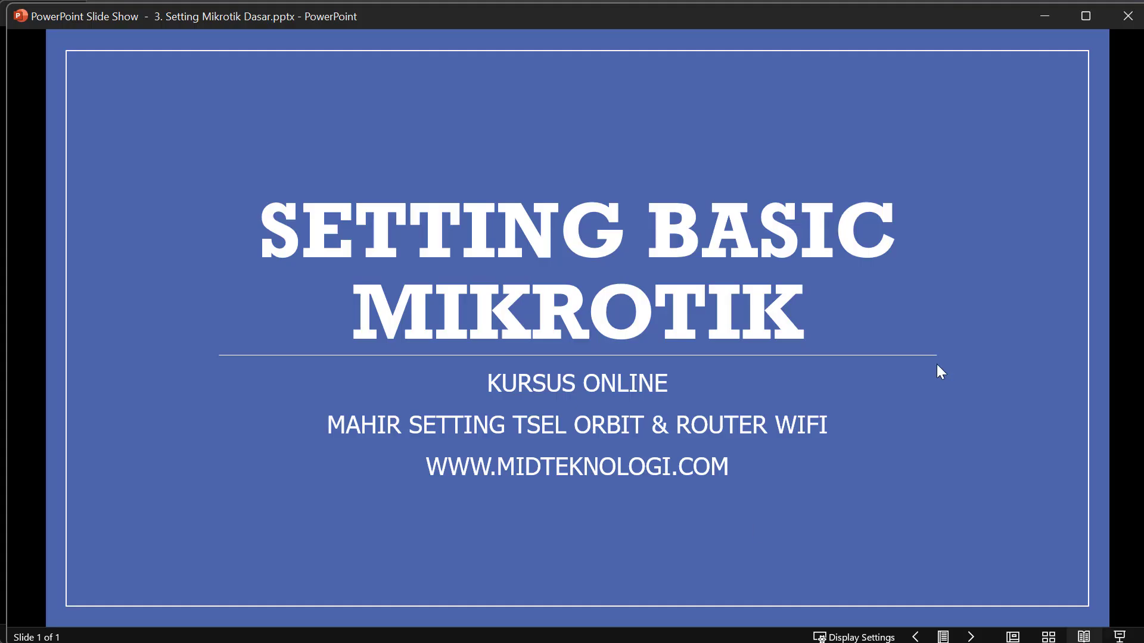